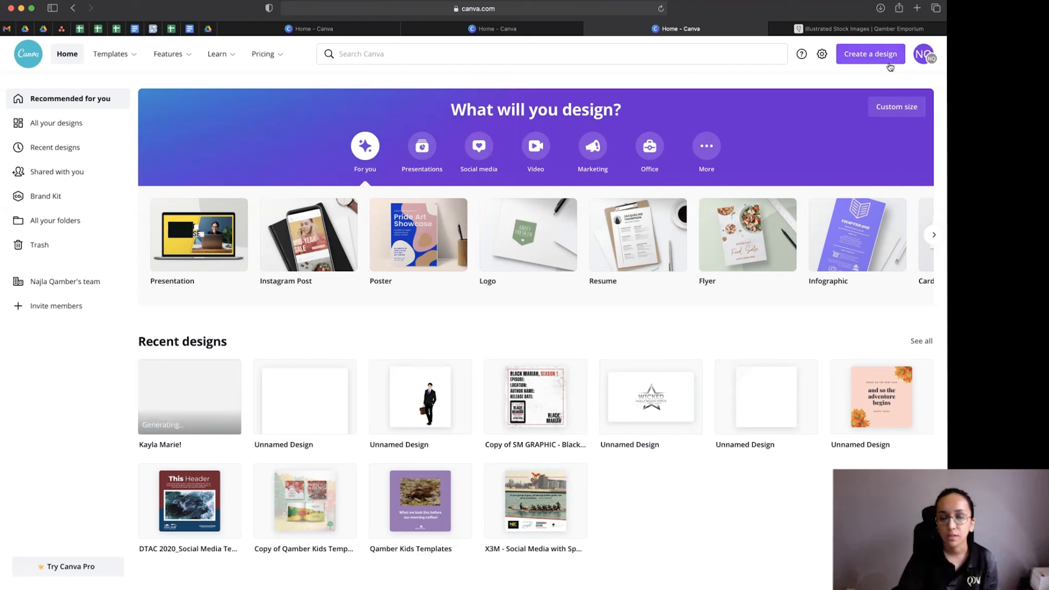
Create a new blank Book Cover design at 1410 × 2250 px by searching the design types for "Book cover"
left_click(562, 9)
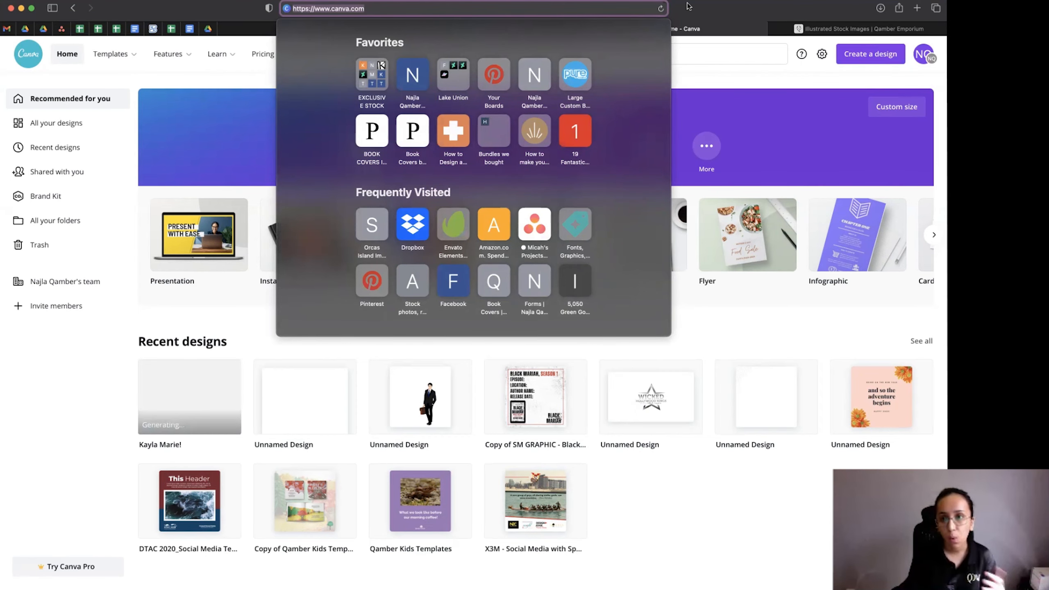
left_click(895, 70)
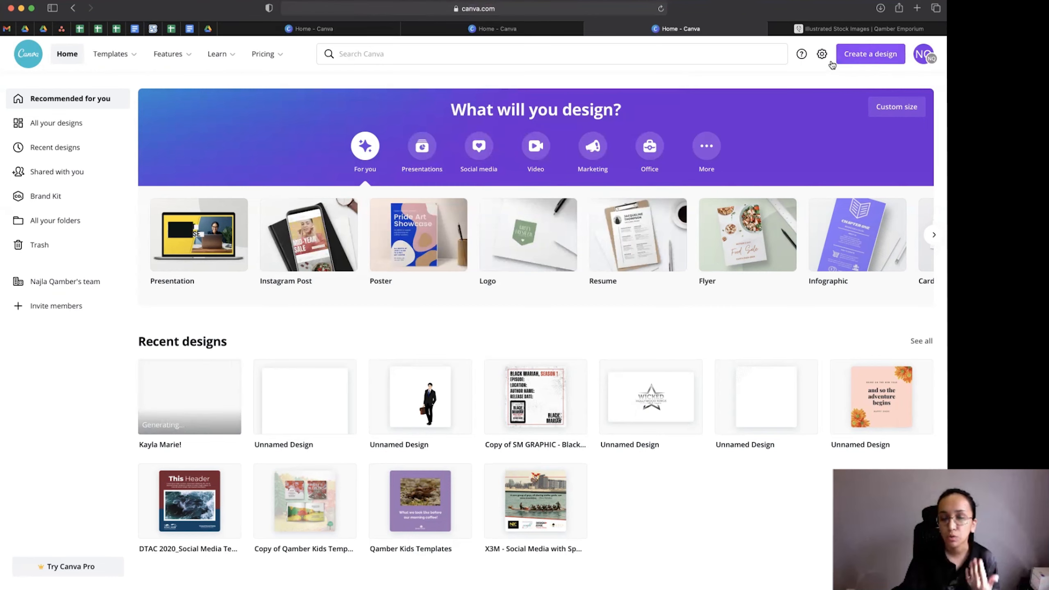
left_click(847, 56)
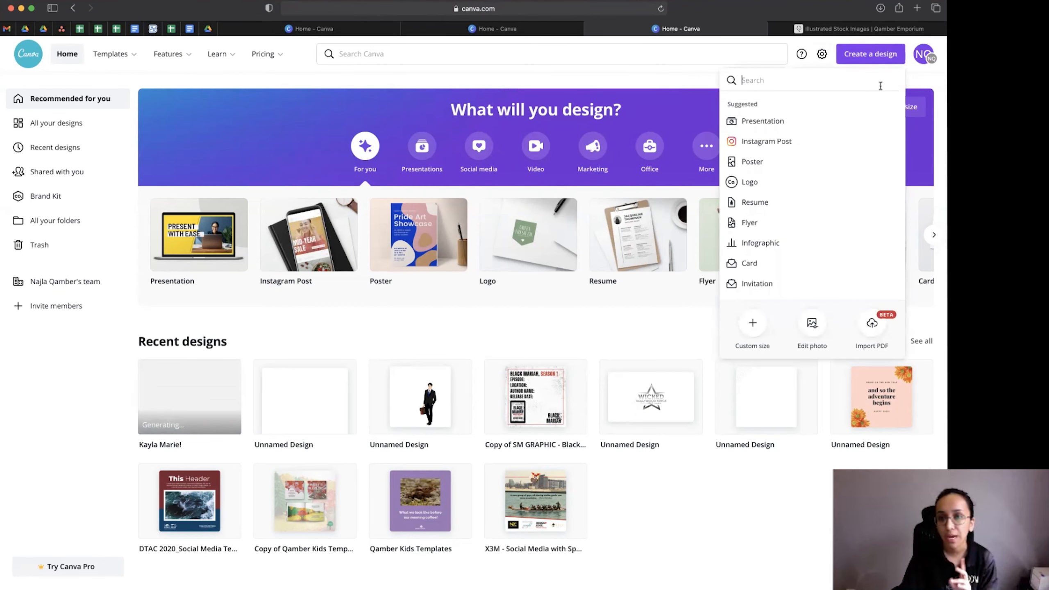
type("Book cover")
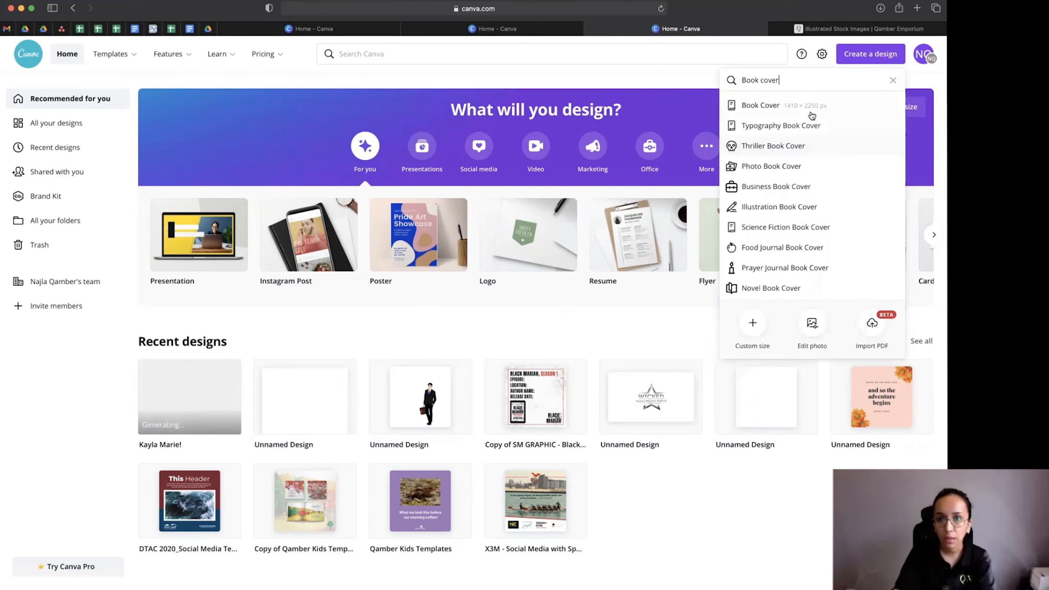
left_click(810, 111)
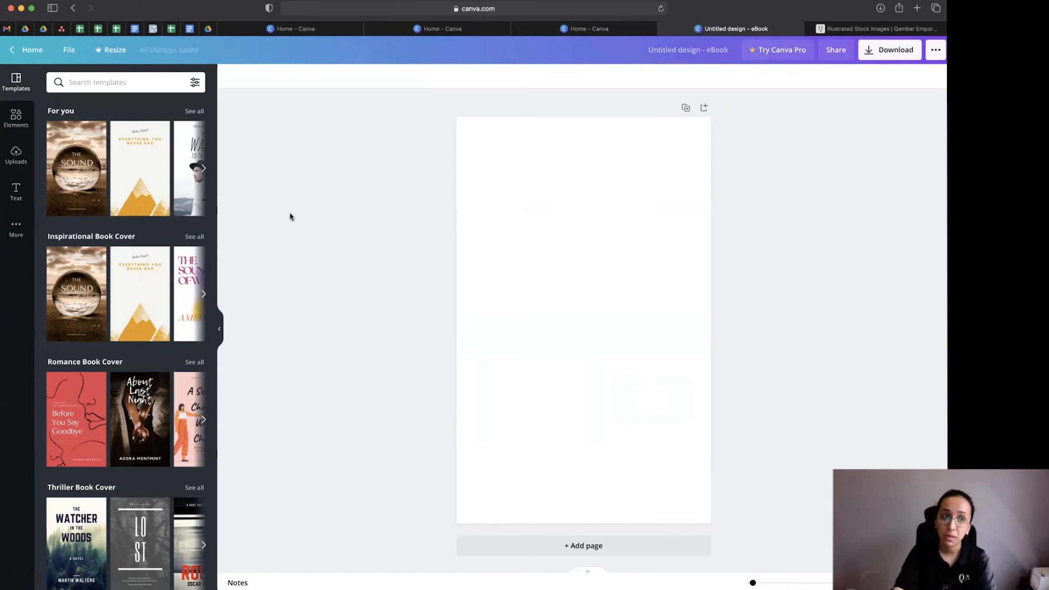
left_click(15, 228)
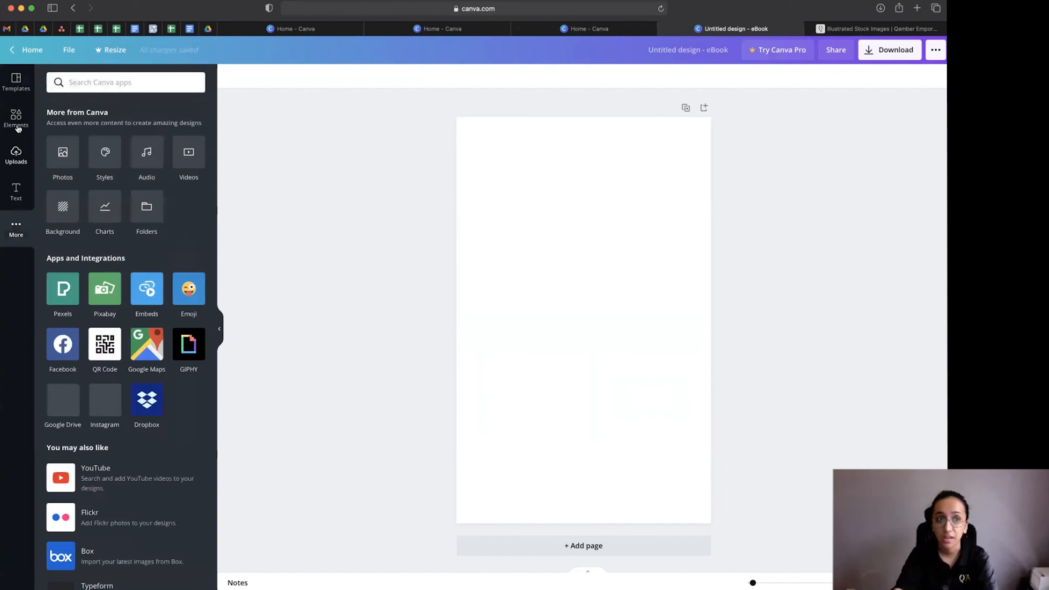
left_click(15, 117)
left_click(93, 231)
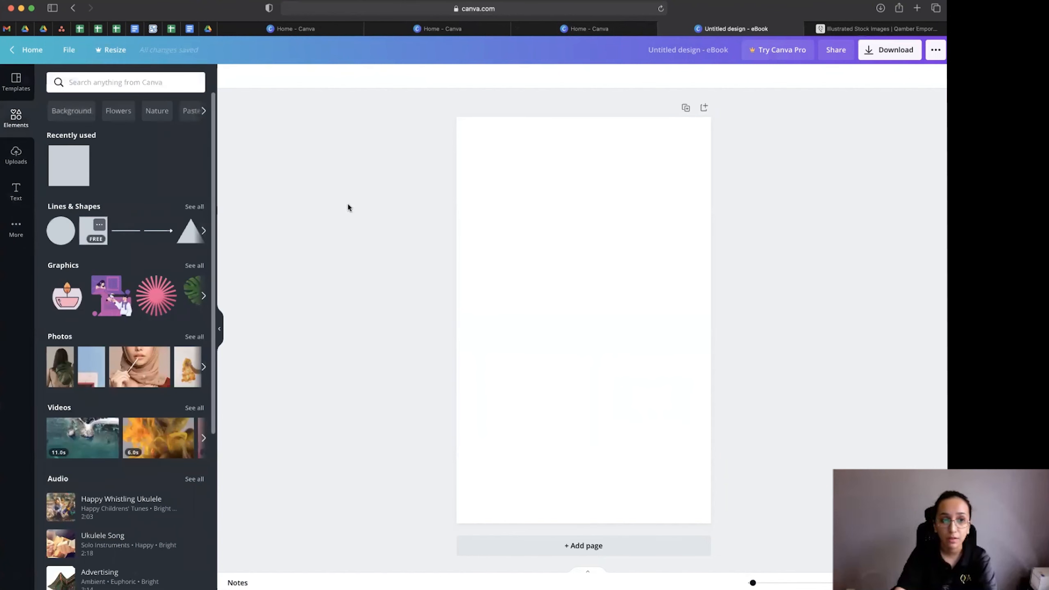
left_click_drag(559, 276, 503, 146)
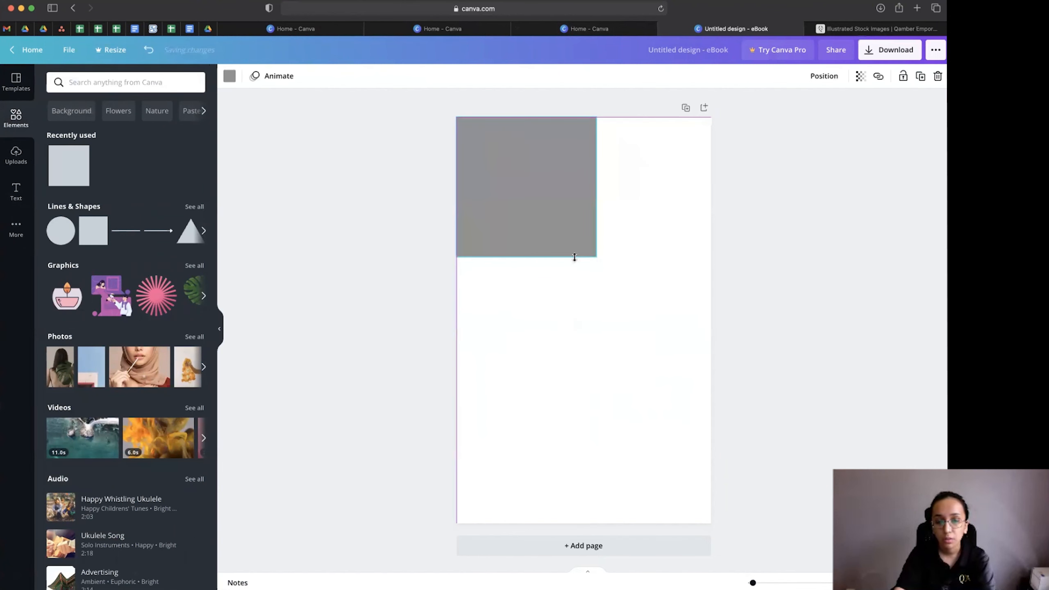
key("Delete")
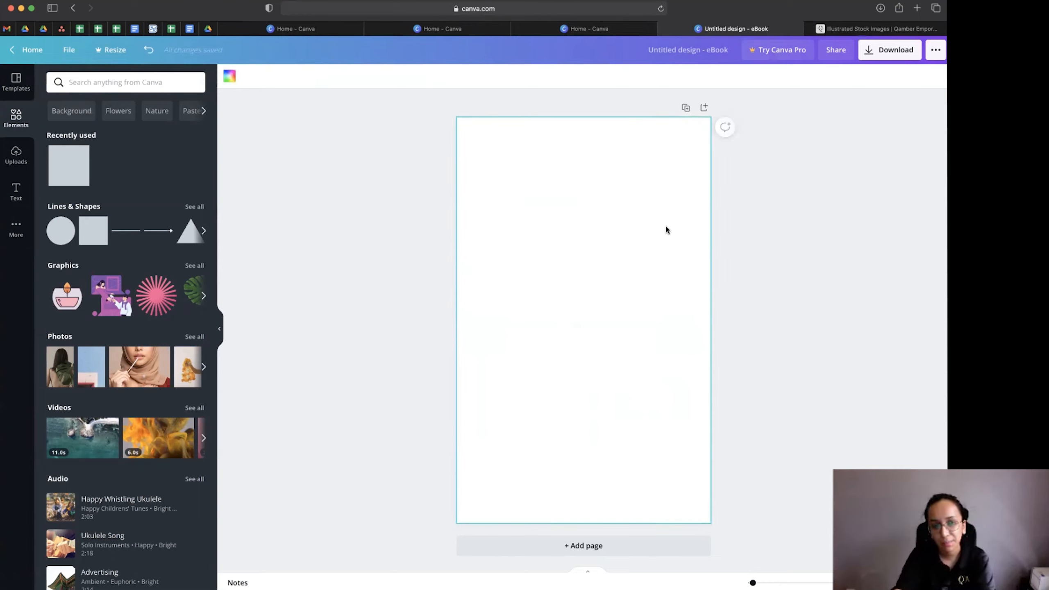
Set the blank cover page's background to the custom coral-red colour #ED416B
left_click(229, 78)
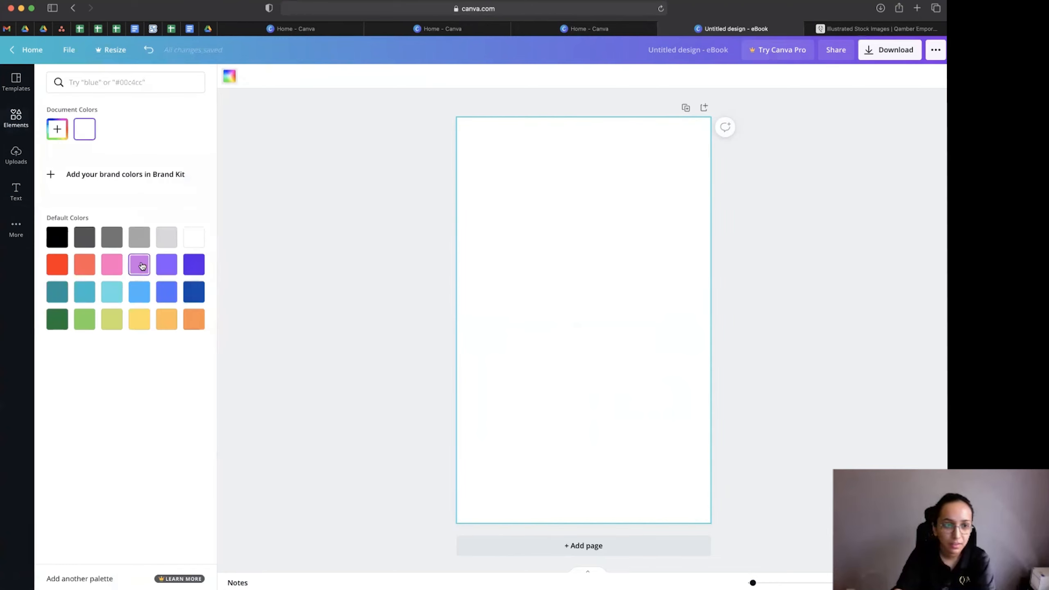
left_click(57, 131)
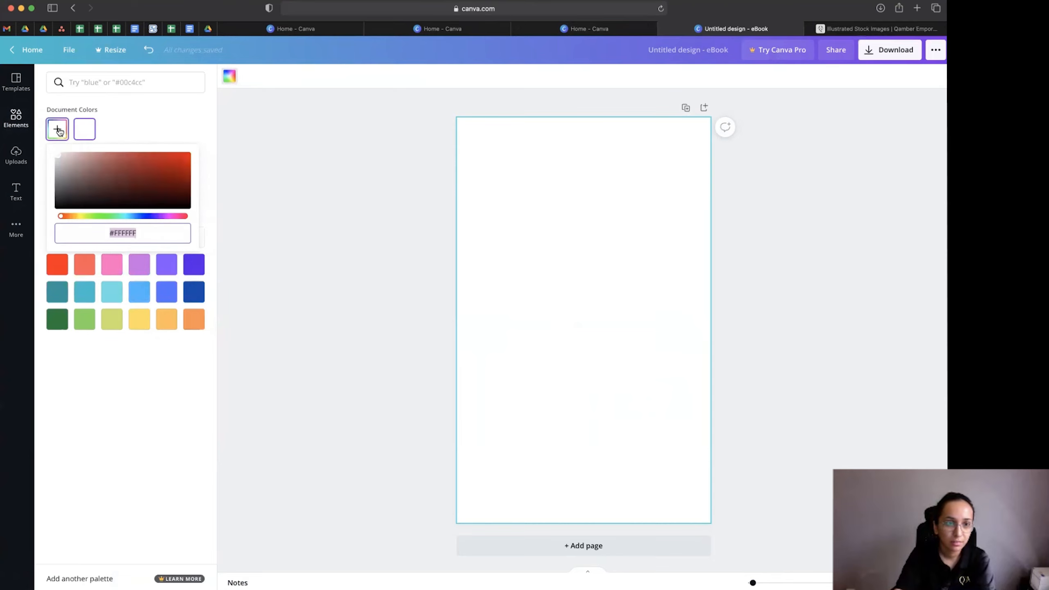
left_click_drag(133, 214, 164, 155)
left_click_drag(176, 218, 180, 219)
left_click_drag(152, 162, 153, 156)
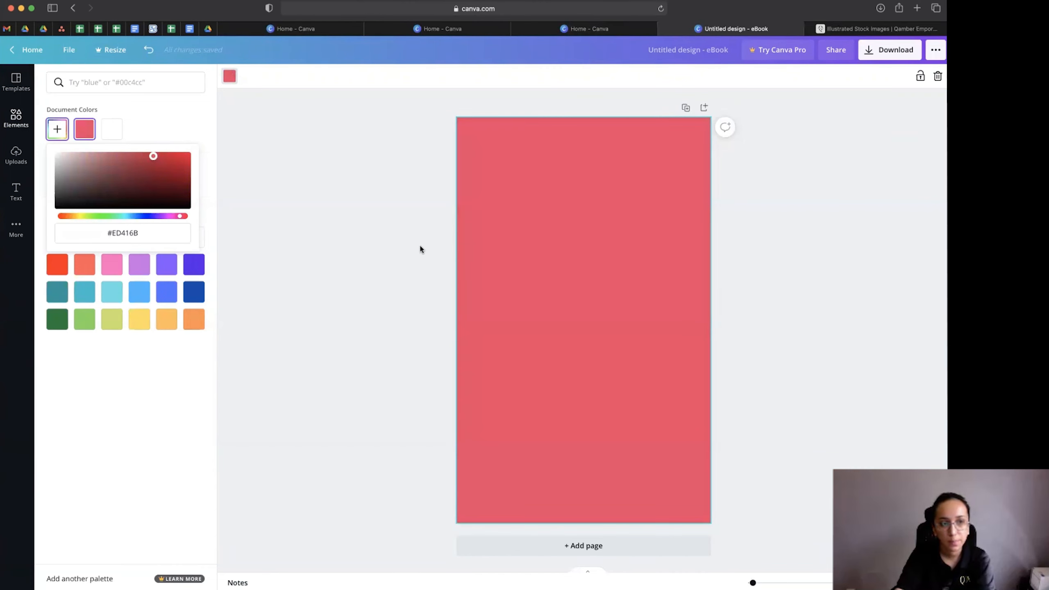
left_click(401, 246)
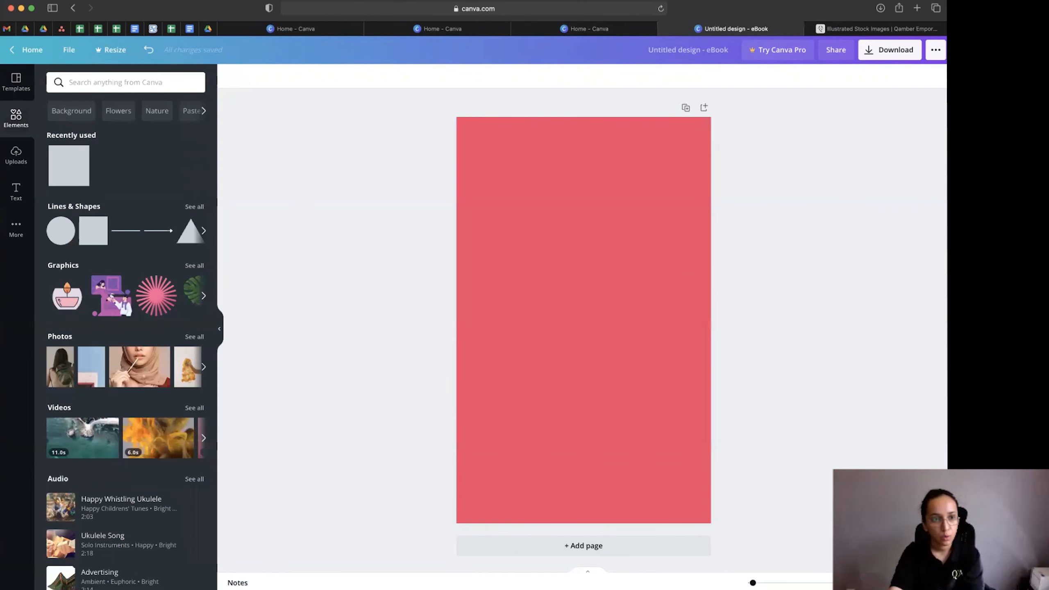
Show the design's uploads, switch to the Qamber Emporium illustrated stock page and open its Office category
left_click(14, 156)
key("super+Tab")
left_click(831, 112)
left_click(862, 29)
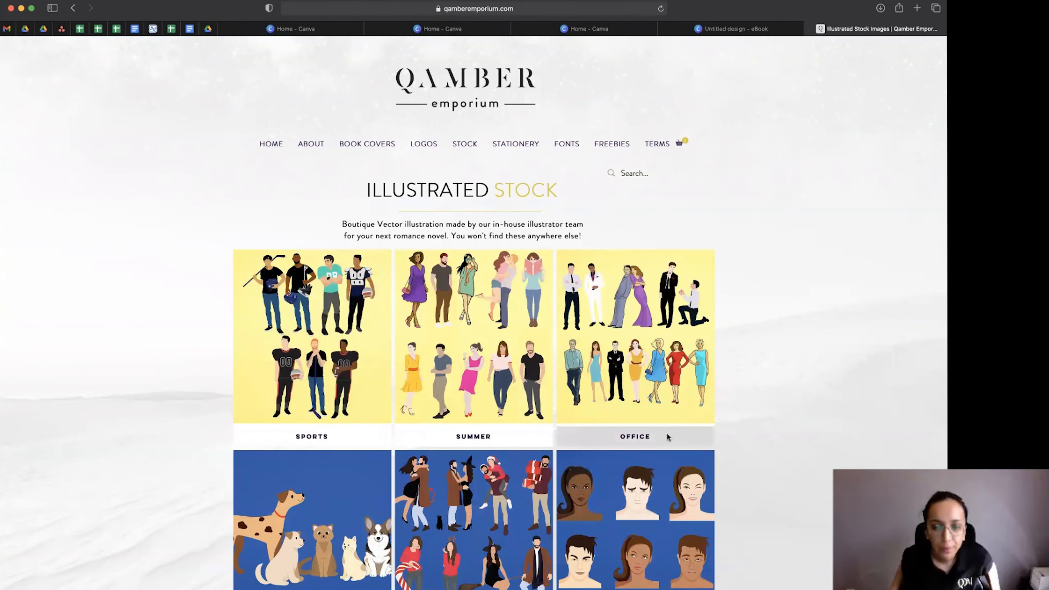
left_click(668, 438)
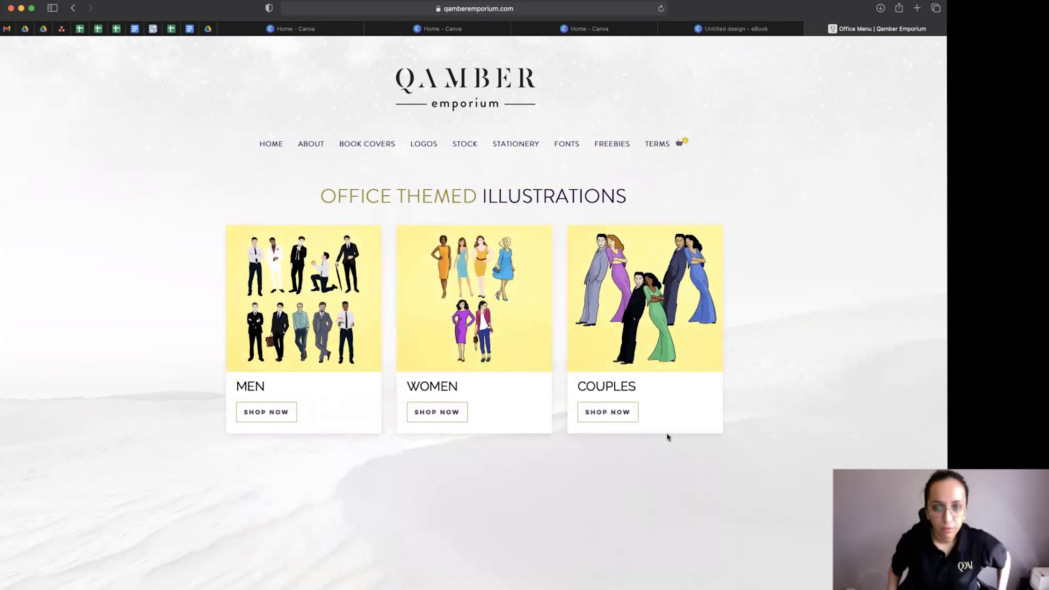
Open the office-themed Women and Men illustration pages in separate browser tabs
right_click(431, 415)
left_click(442, 417)
right_click(267, 411)
left_click(293, 417)
Look through the office-themed women illustrations and open the Plus Size collection
left_click(808, 29)
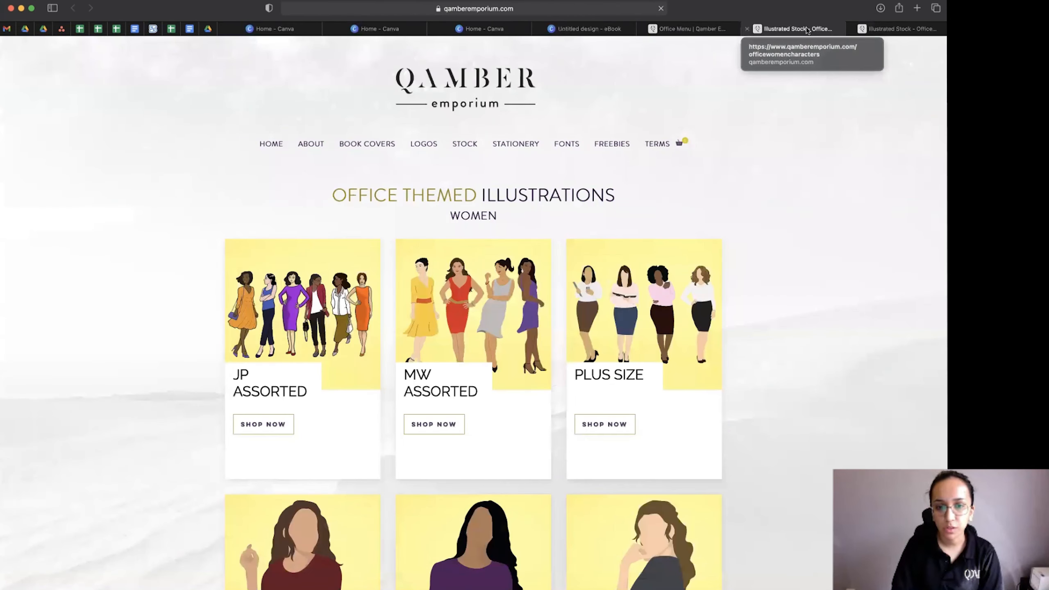
scroll(767, 457, "down", 15)
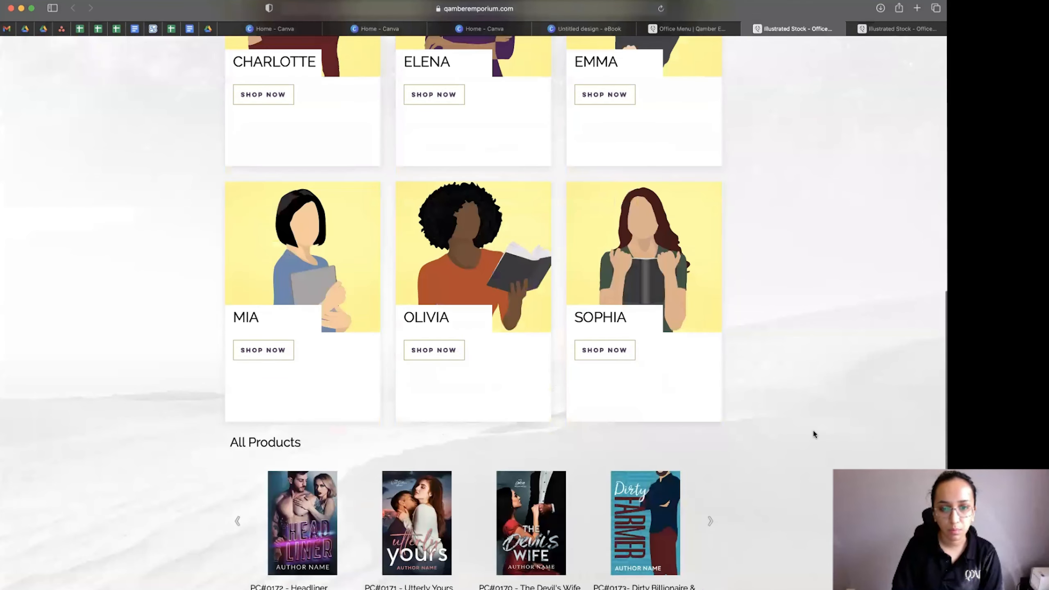
scroll(813, 433, "up", 15)
scroll(816, 430, "down", 8)
scroll(646, 278, "up", 5)
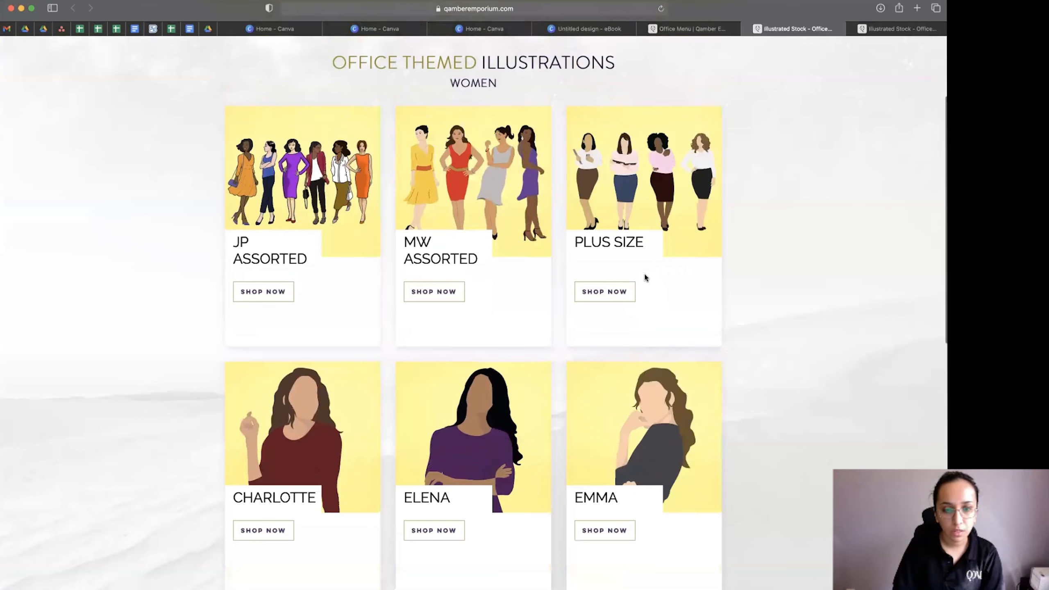
left_click(616, 293)
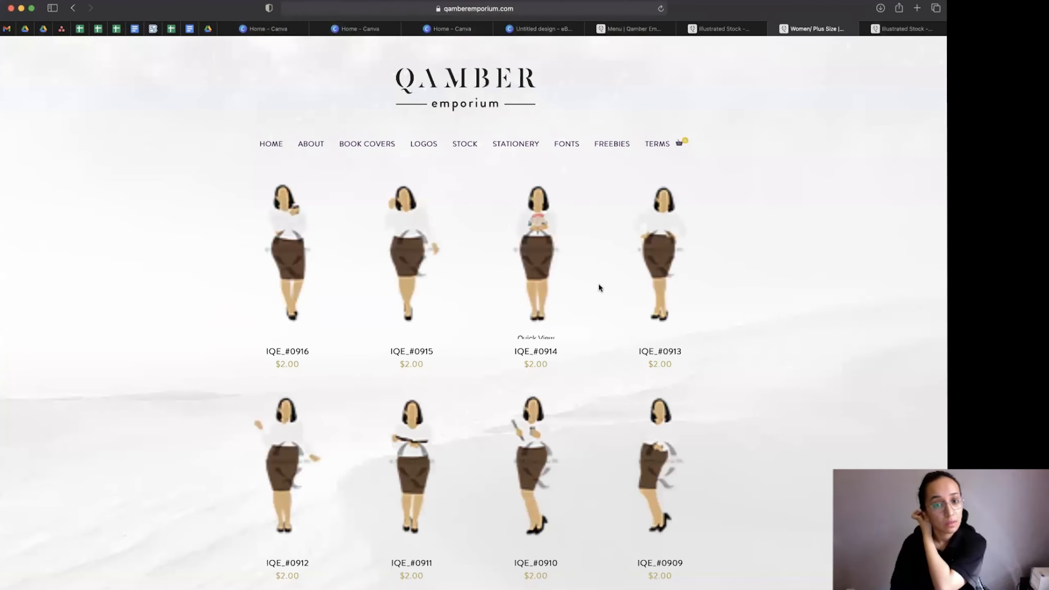
Browse the Plus Size women illustrations down to the end of the page and close that page
scroll(599, 288, "down", 10)
scroll(600, 288, "up", 1)
left_click(507, 483)
scroll(754, 442, "down", 1)
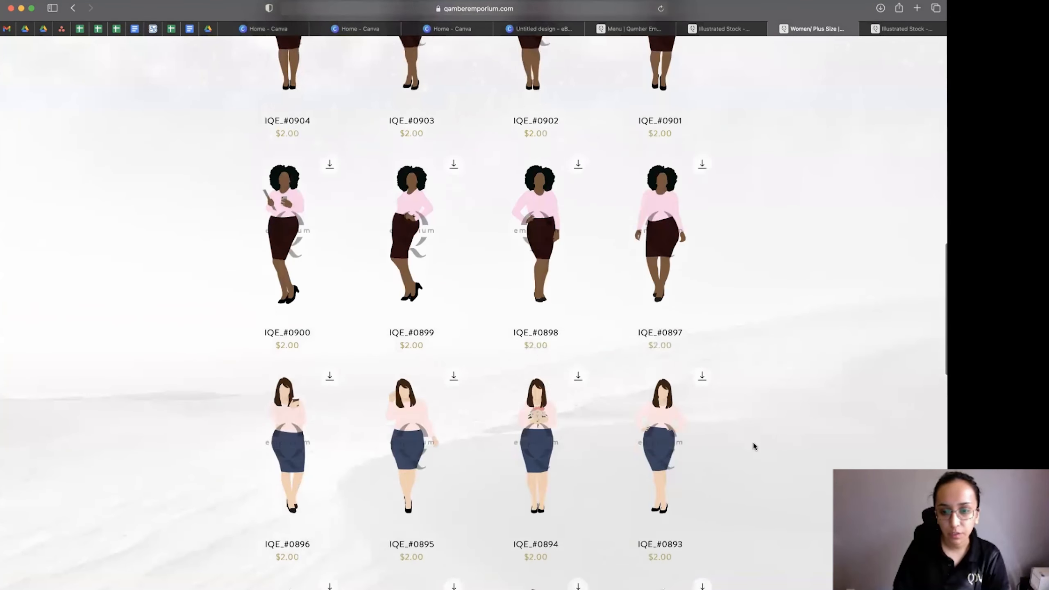
scroll(753, 443, "down", 15)
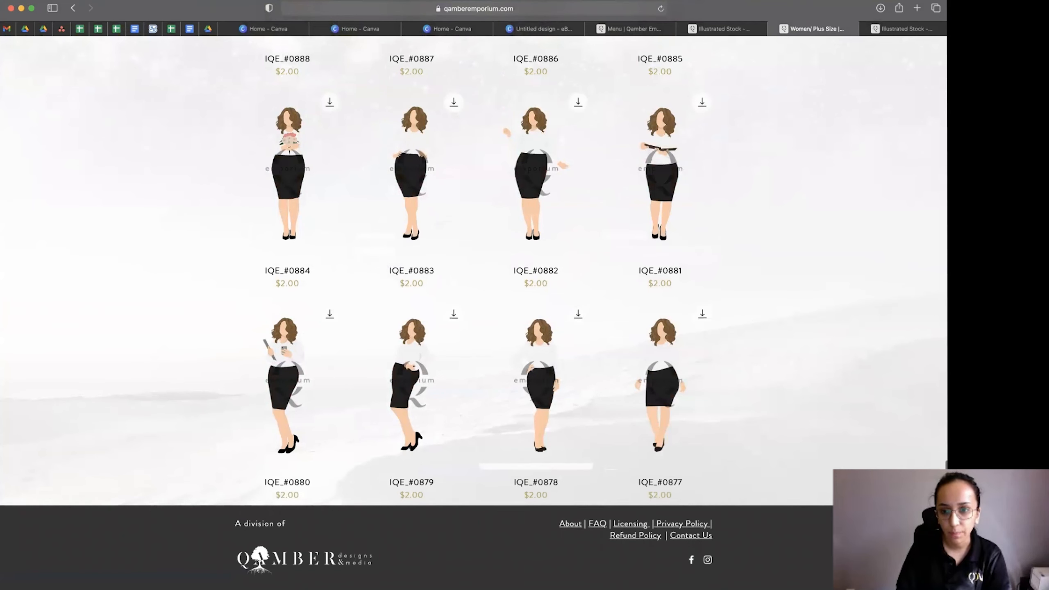
key("super+Tab")
left_click(777, 106)
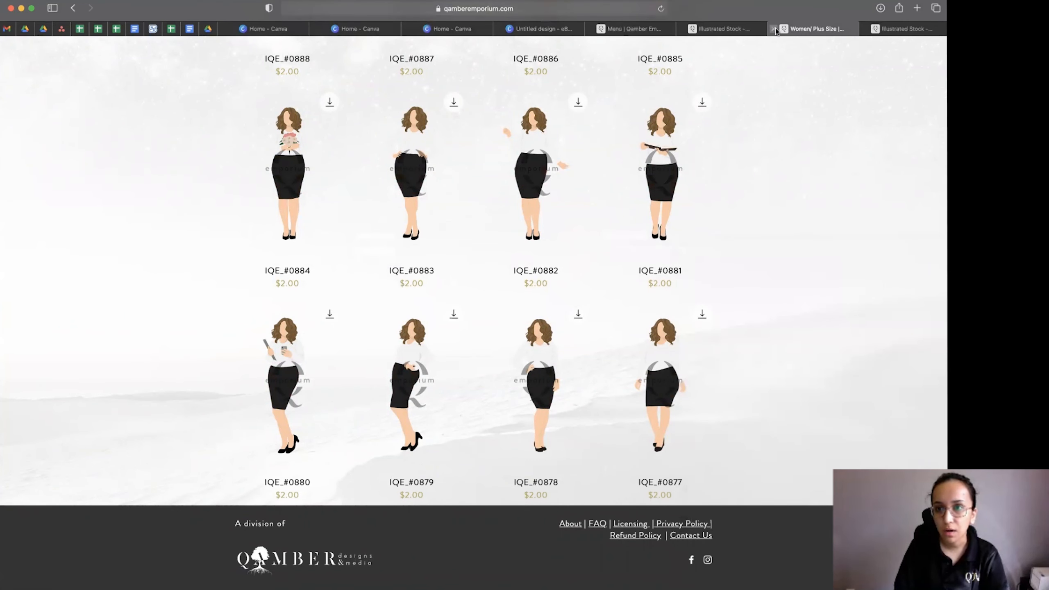
left_click(774, 29)
Open the Eric collection from the office-themed men illustrations
scroll(735, 375, "down", 5)
left_click(458, 281)
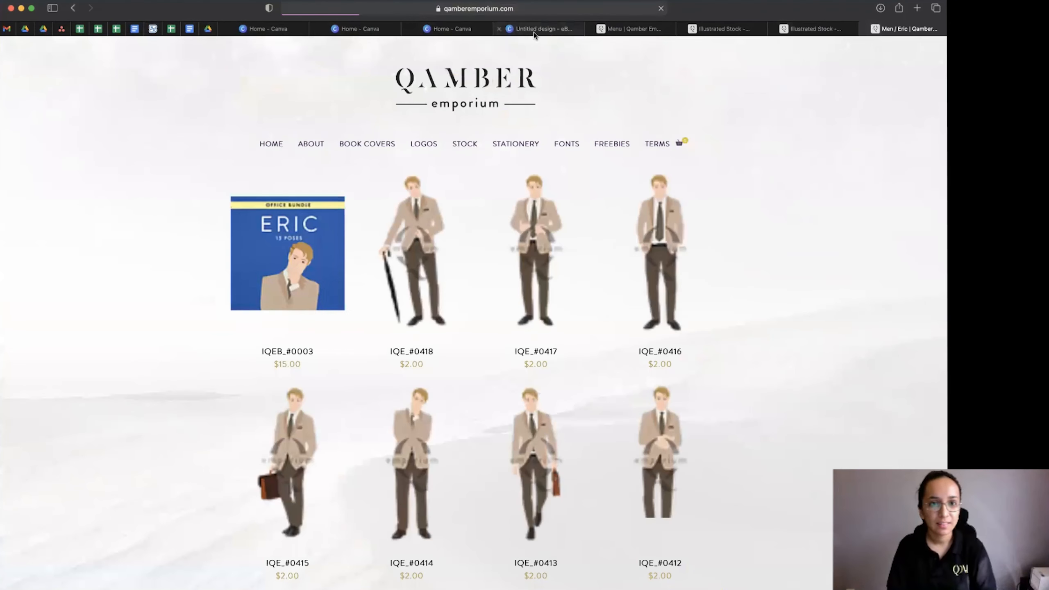
left_click(533, 32)
left_click(908, 29)
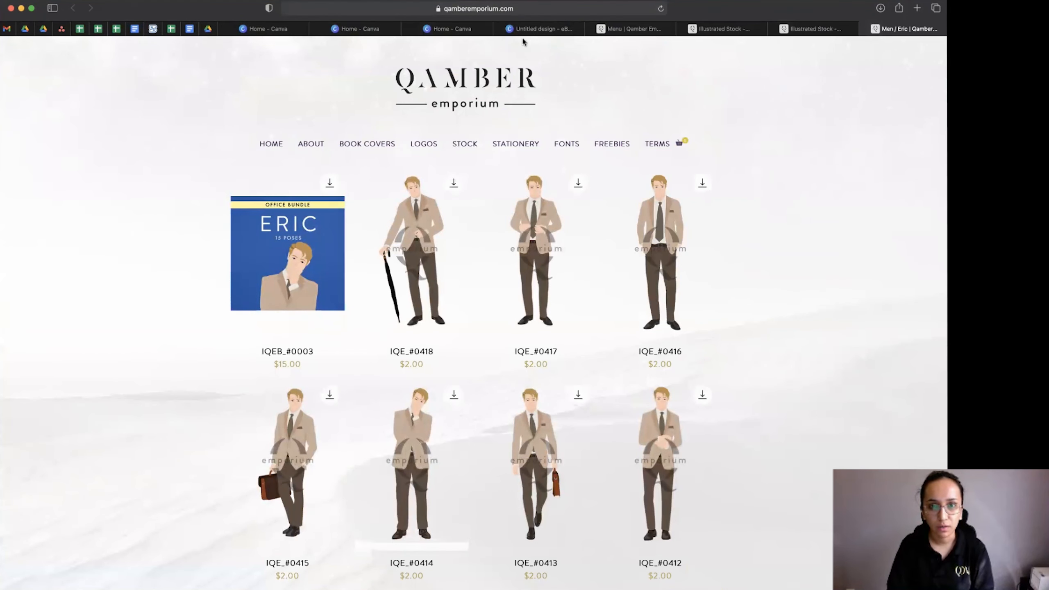
Return to the untitled cover design and select Ana_IQE_Med_#0883.png and Eric_IQE_Med_#0414.png together in the Emporium folder in Finder
left_click(532, 31)
left_click_drag(946, 264, 845, 281)
left_click(941, 420)
scroll(892, 351, "up", 2)
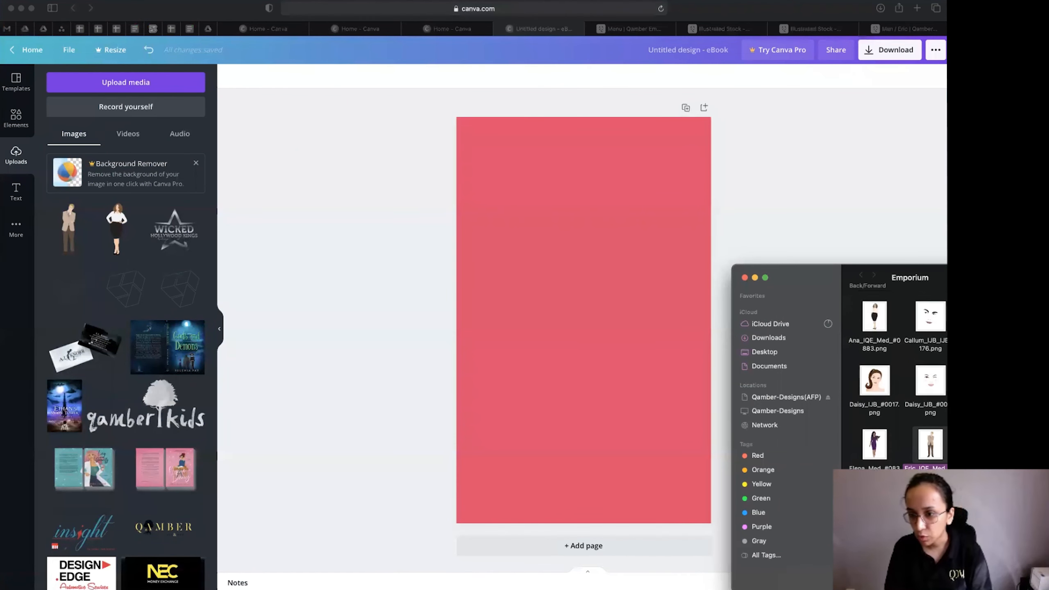
left_click(884, 329)
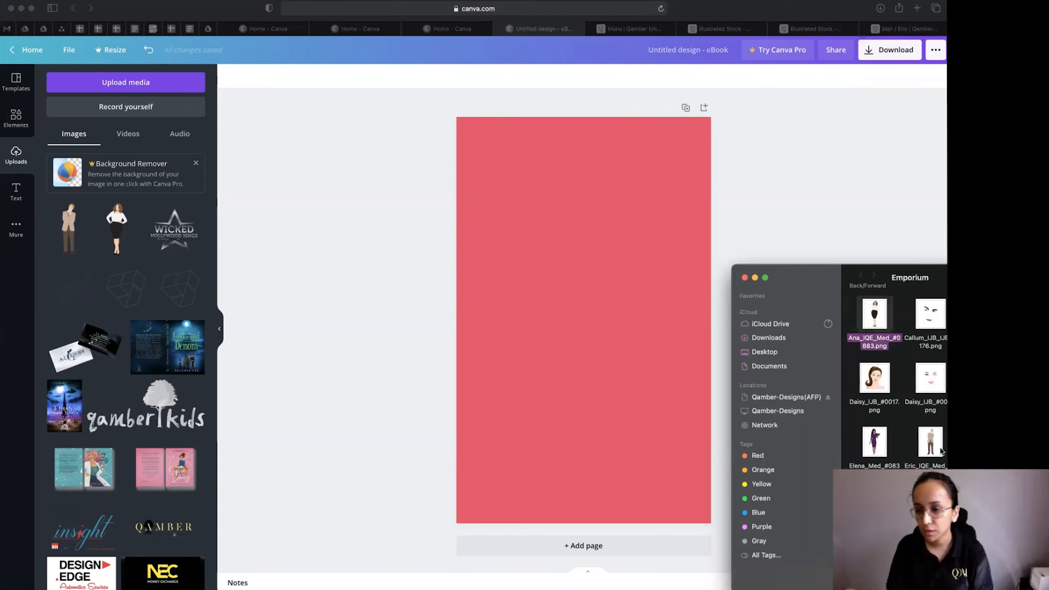
left_click(930, 450)
left_click(958, 451)
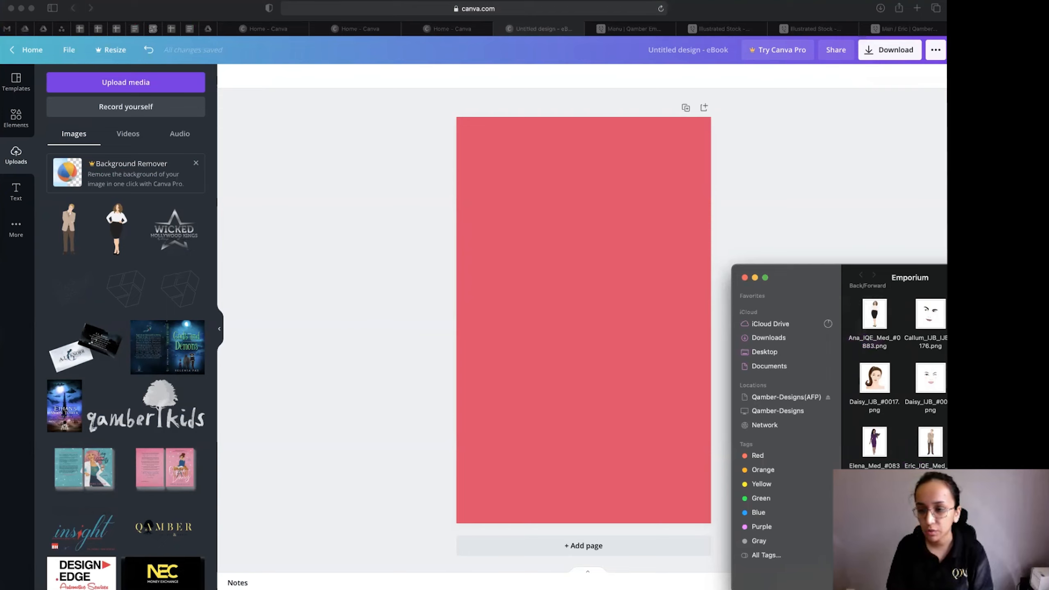
left_click(929, 439)
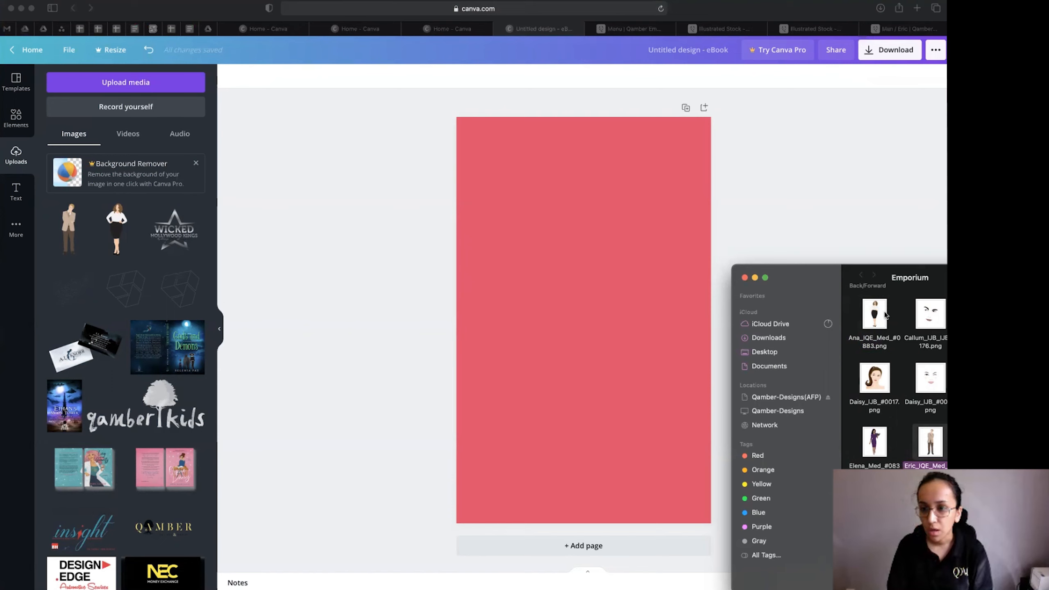
left_click(885, 316, "super")
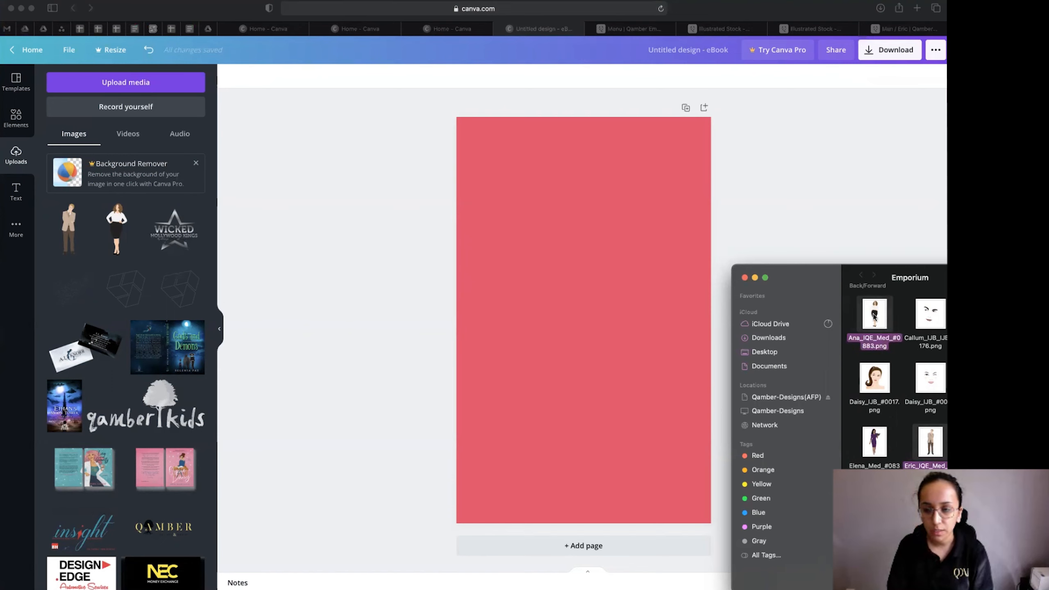
Upload the two selected character PNG files from the Emporium folder to the design's image uploads
left_click_drag(937, 274, 874, 236)
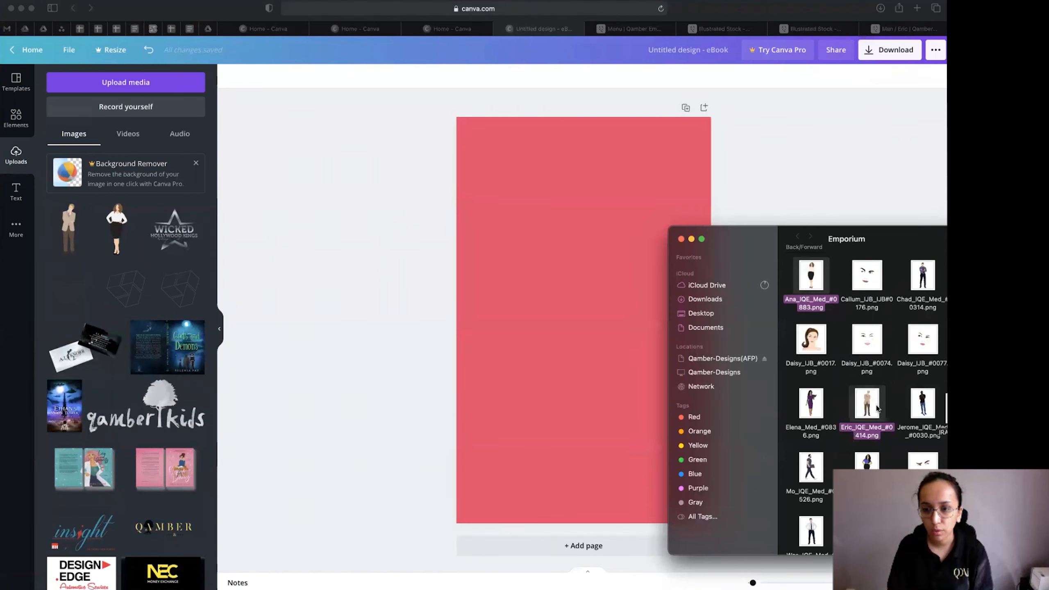
left_click_drag(814, 276, 127, 208)
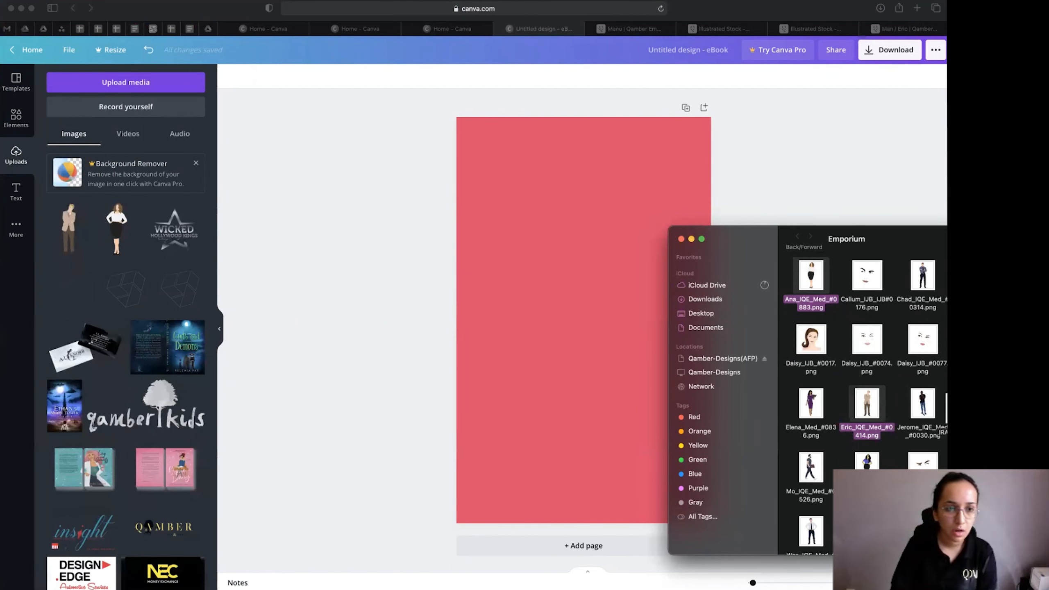
left_click(120, 225)
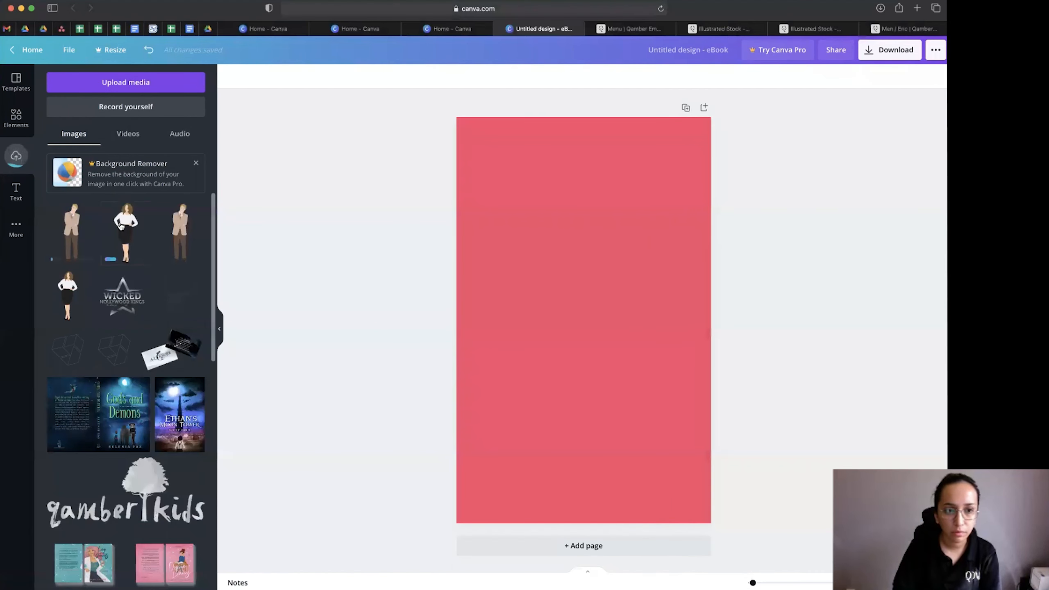
Place the uploaded woman and man on the cover, with the man at the left and the woman beside him, slightly higher
left_click(121, 226)
left_click(81, 226)
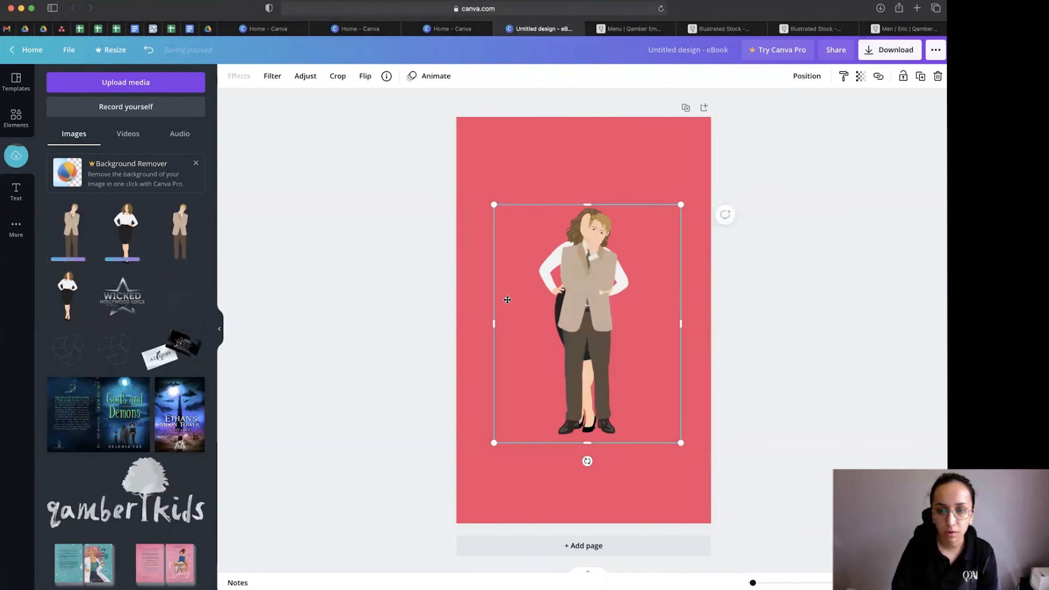
left_click_drag(495, 297, 412, 296)
left_click(624, 285)
left_click_drag(612, 262, 603, 243)
Try blue and teal default colours on the cover background, and set it to the custom light coral #FF7777
left_click(619, 149)
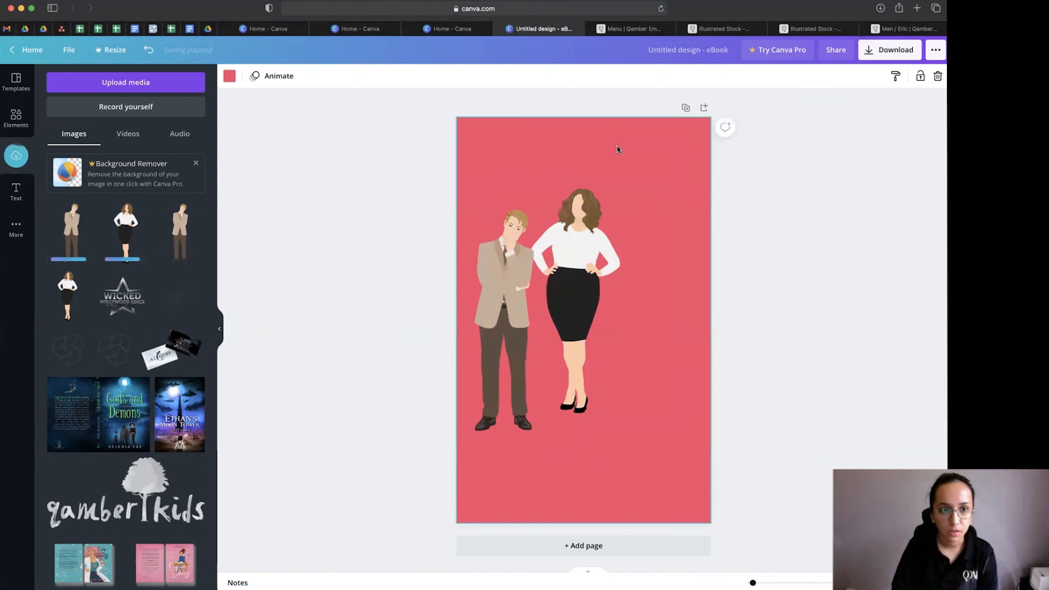
left_click(229, 76)
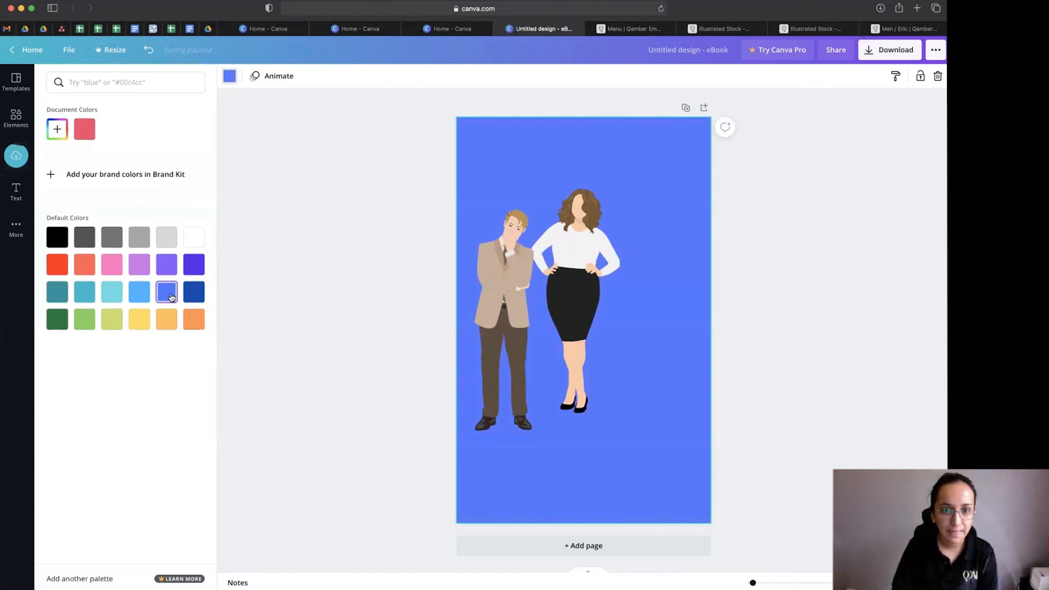
left_click(117, 293)
left_click(85, 342)
left_click(58, 348)
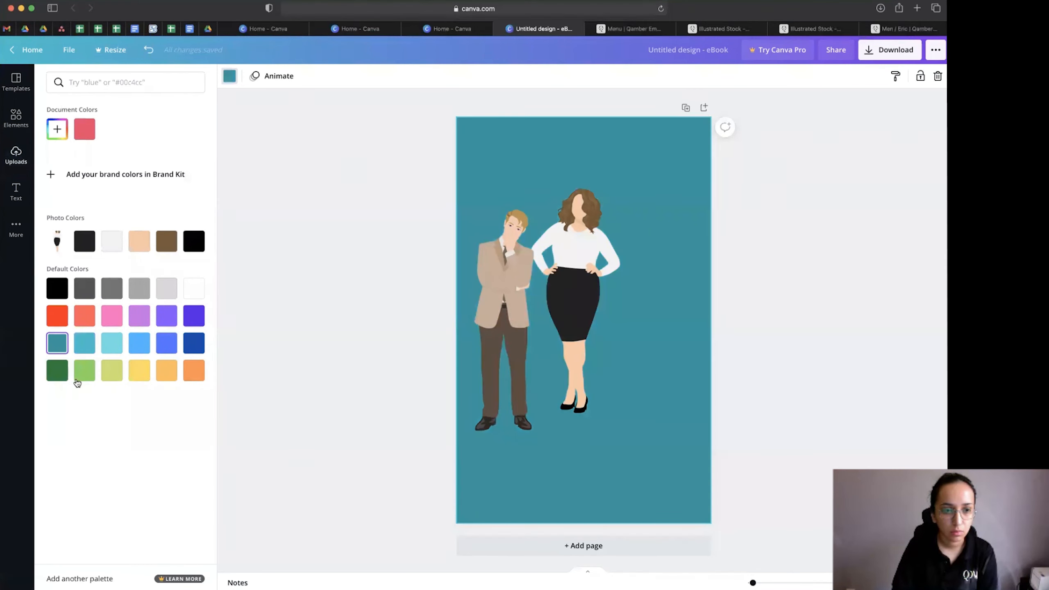
left_click(88, 319)
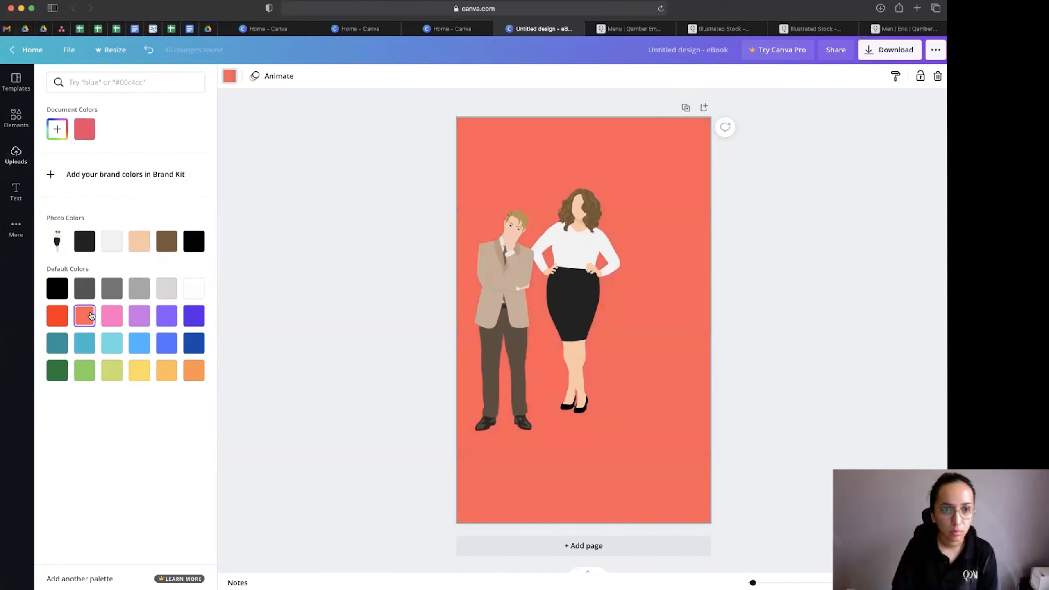
left_click(58, 129)
left_click(126, 153)
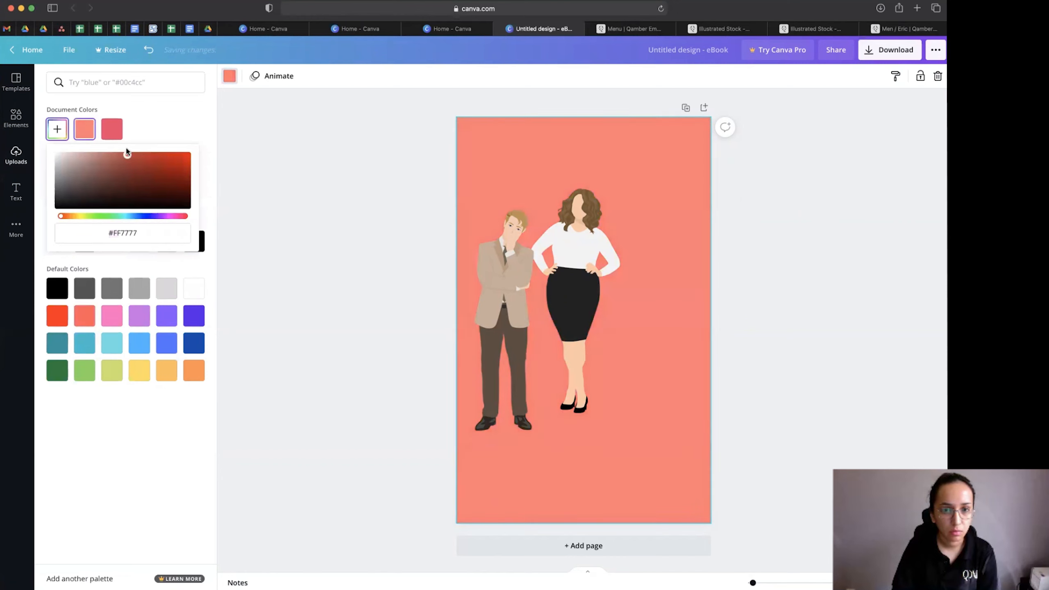
left_click(792, 261)
Enlarge the man and move him to the cover's left edge, and place the woman lower on the right side
left_click(581, 244)
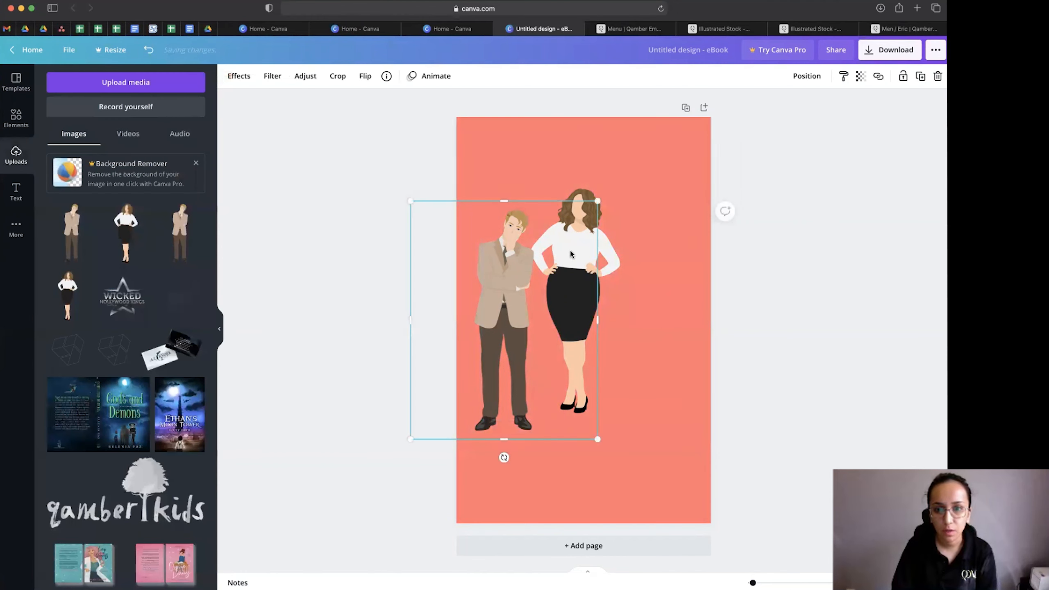
left_click_drag(595, 205, 645, 139)
right_click(580, 195)
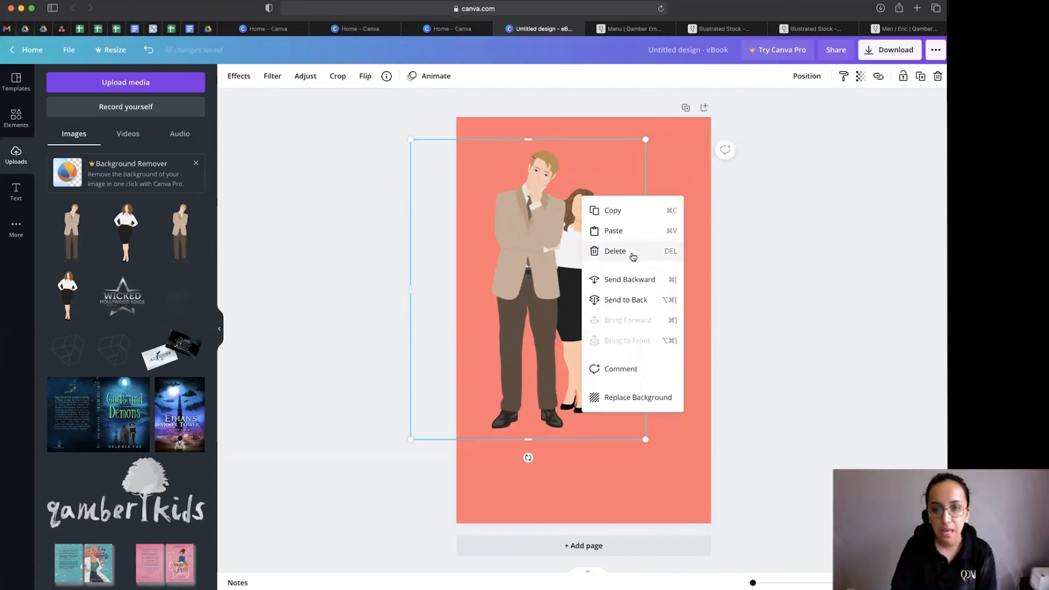
key("Escape")
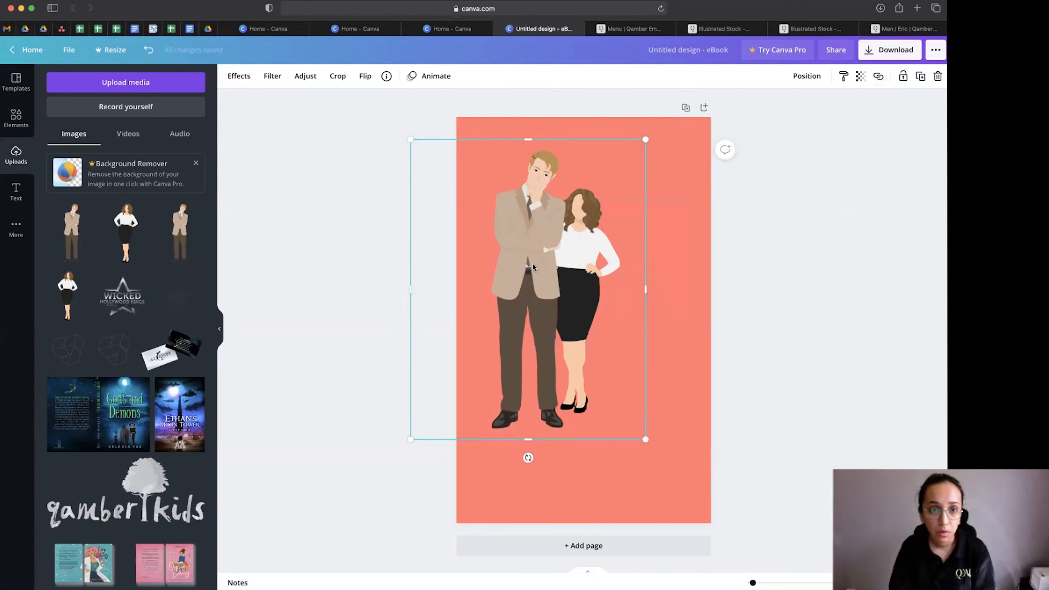
left_click_drag(533, 267, 490, 323)
left_click_drag(605, 253, 642, 330)
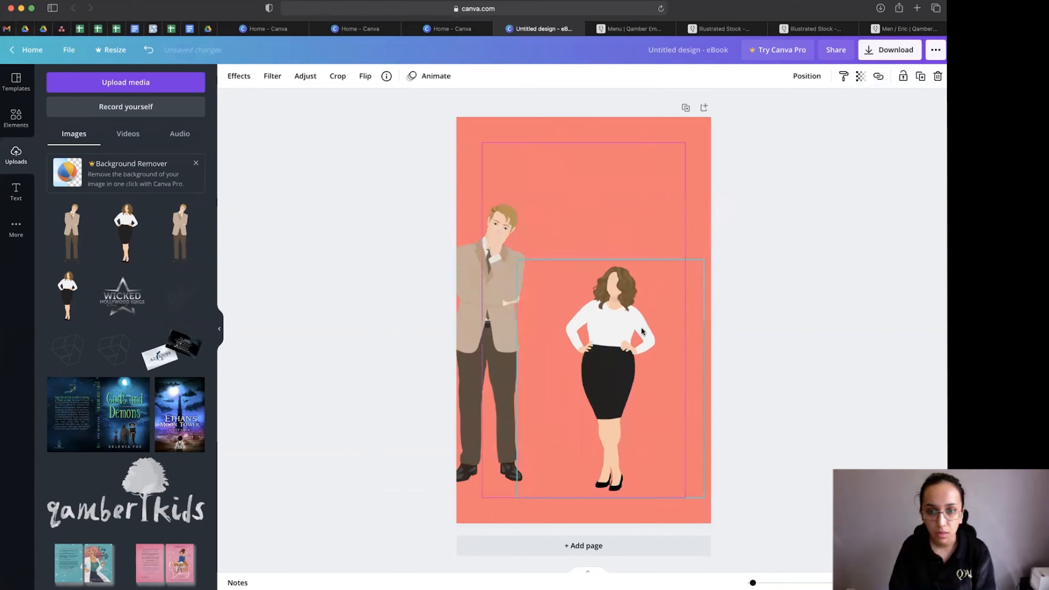
Crop the empty margins off both sides of the woman's image
left_click(337, 76)
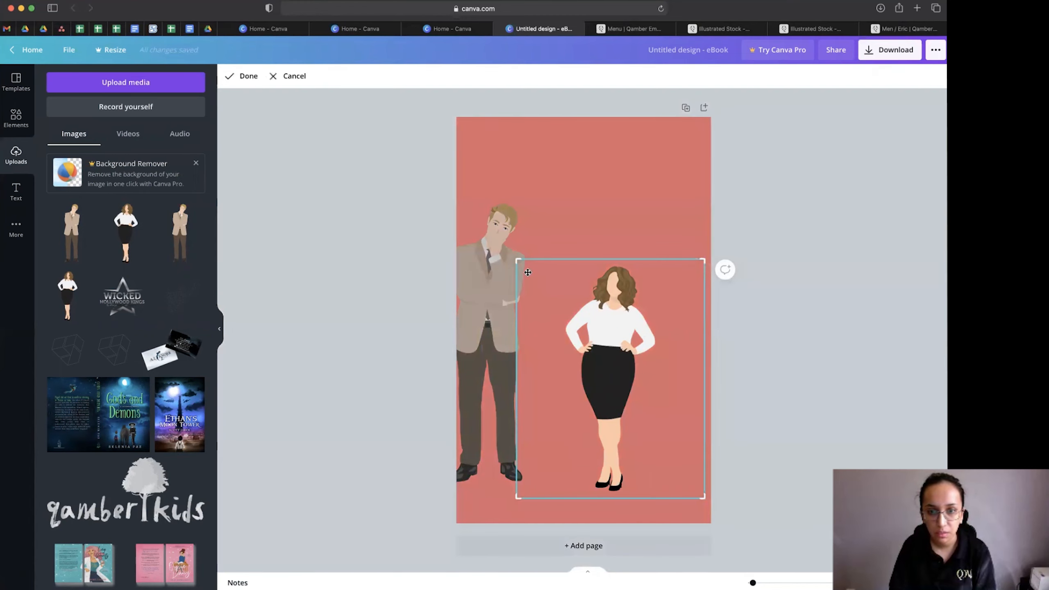
left_click_drag(518, 259, 557, 262)
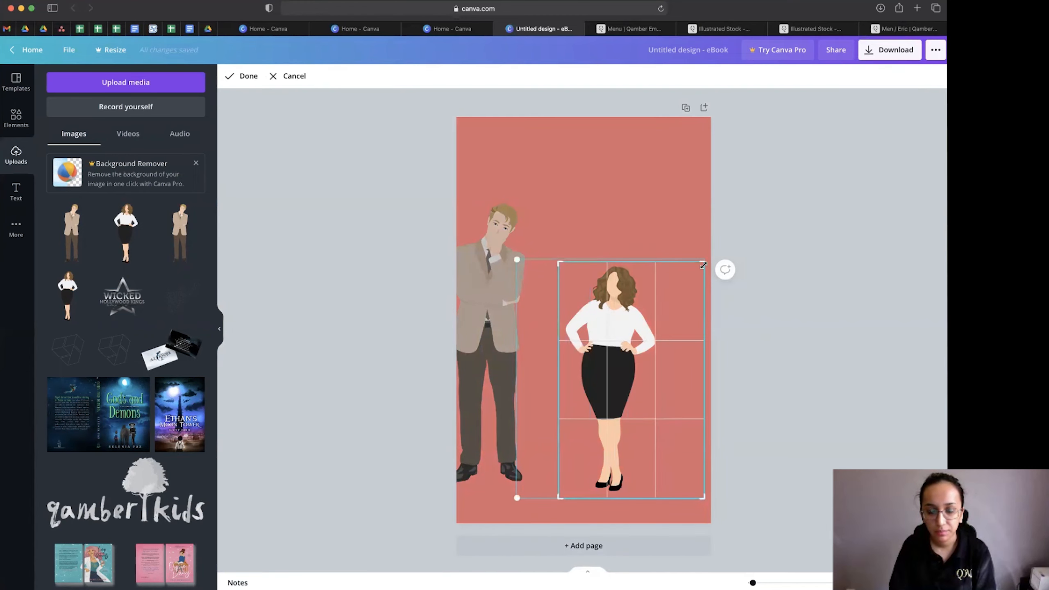
left_click_drag(664, 267, 672, 261)
left_click(843, 385)
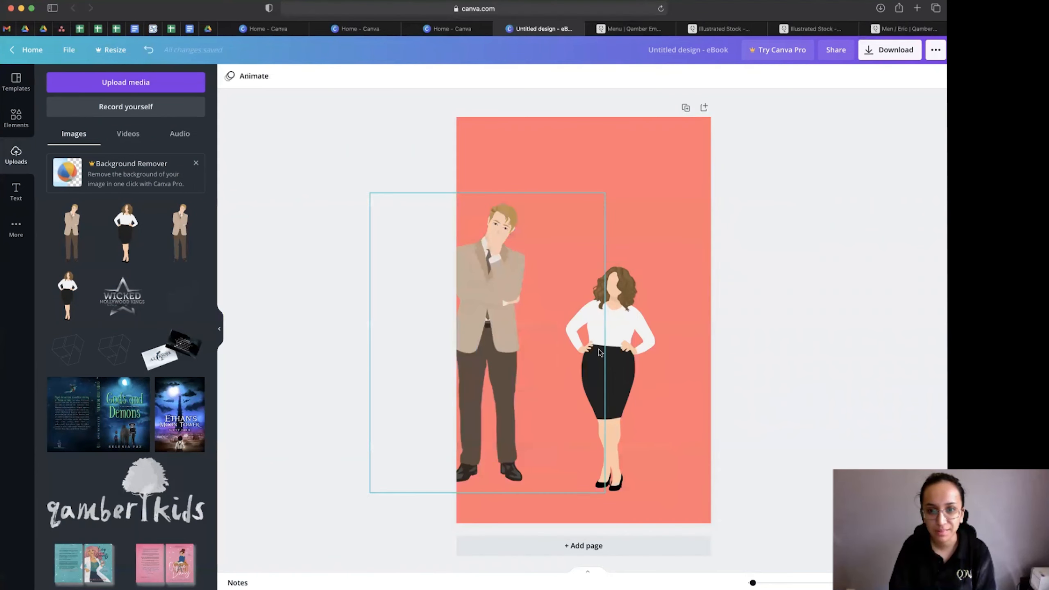
Bring the woman one layer forward and move her so she overlaps the man
left_click(657, 275)
left_click(805, 76)
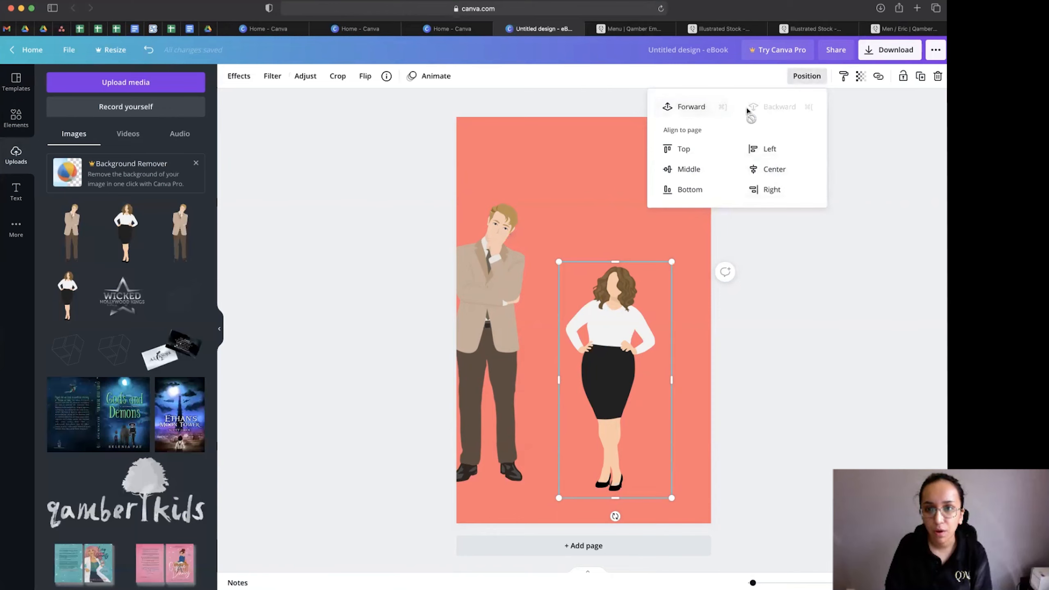
left_click(686, 107)
left_click_drag(611, 372, 526, 335)
left_click(809, 78)
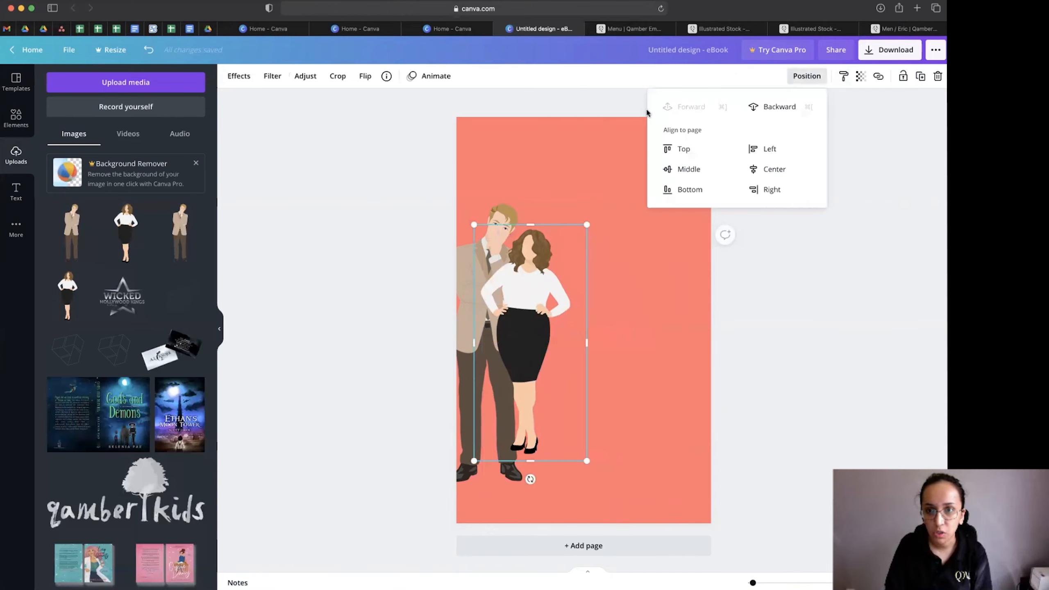
Enlarge the woman to nearly the cover's height and adjust the man's size and position behind her at the left
left_click_drag(586, 224, 733, 149)
left_click_drag(552, 206, 581, 254)
left_click_drag(479, 263, 513, 252)
left_click_drag(654, 288, 673, 285)
left_click(490, 337)
left_click_drag(639, 182, 651, 164)
left_click_drag(495, 251, 487, 251)
Scale the man and woman down together and centre the pair on the cover with margins above and below
left_click(663, 274)
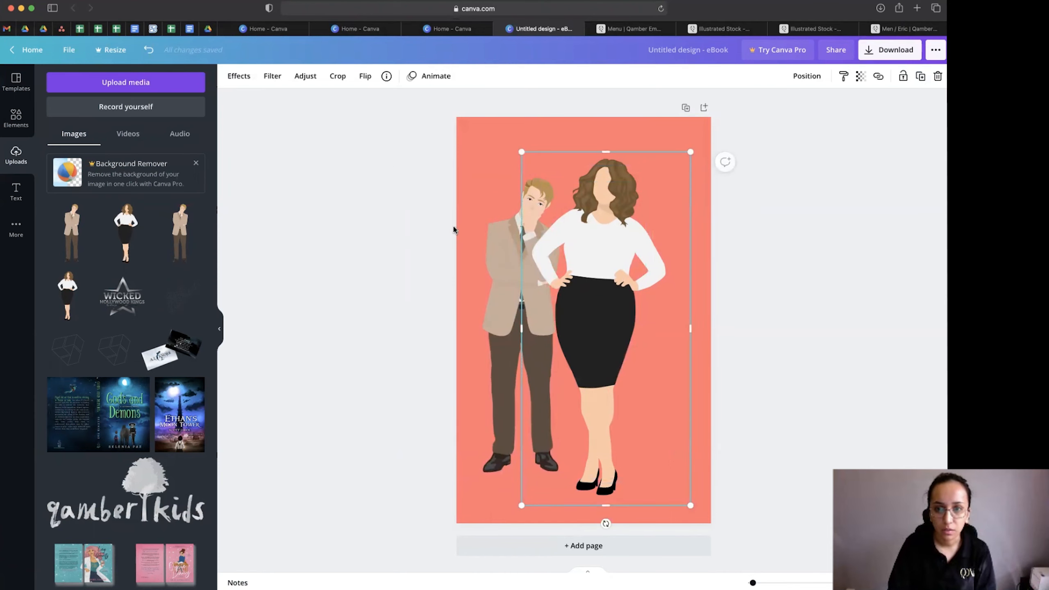
left_click(500, 267, "shift")
left_click_drag(687, 152, 620, 230)
left_click_drag(621, 230, 644, 205)
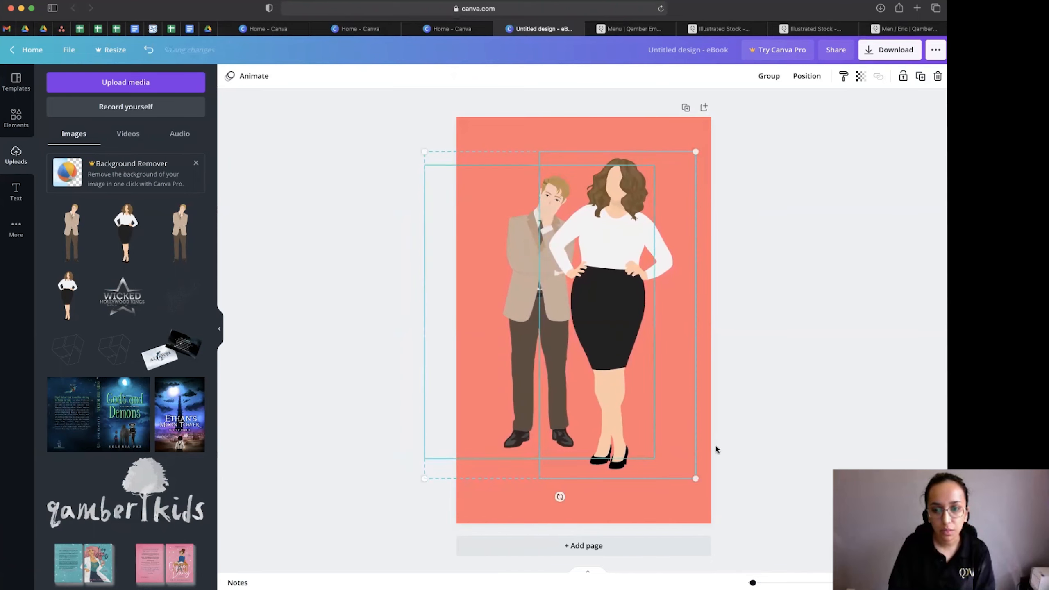
left_click_drag(697, 483, 720, 512)
left_click_drag(610, 314, 597, 298)
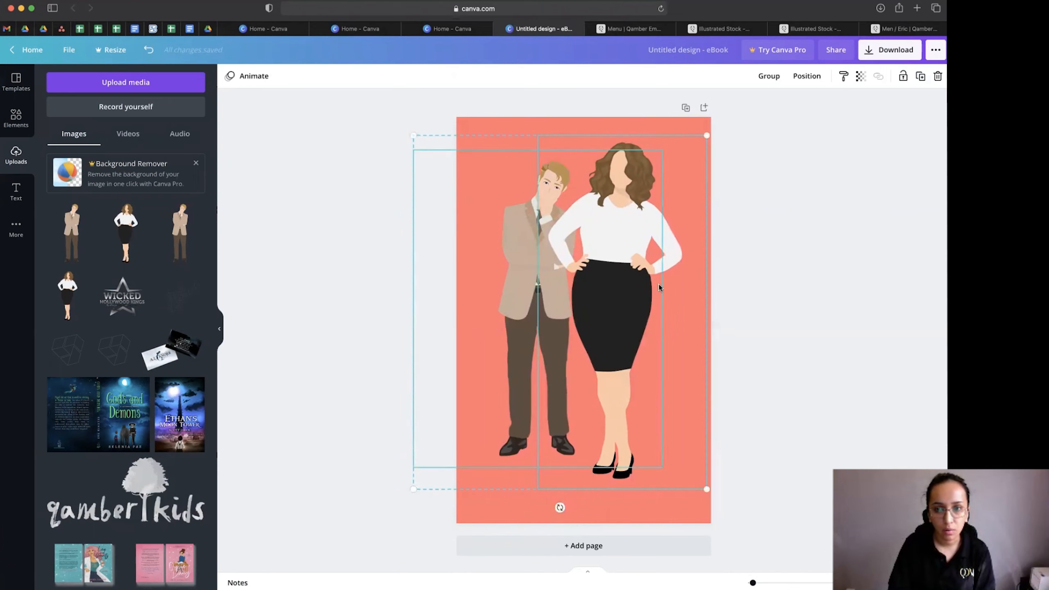
left_click_drag(674, 287, 680, 286)
left_click(400, 187)
left_click_drag(792, 171, 453, 269)
left_click_drag(550, 263, 545, 265)
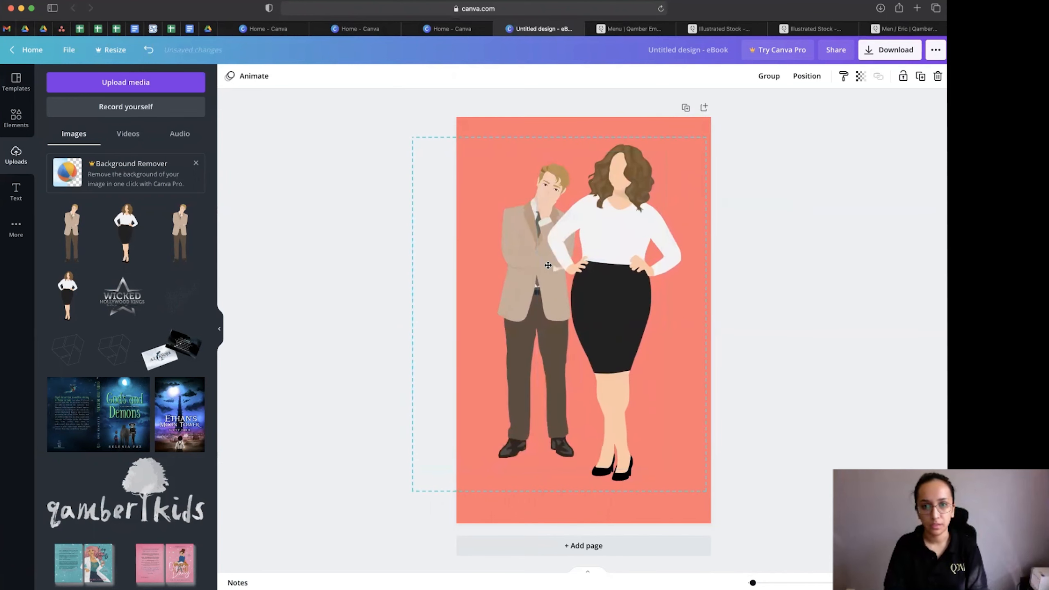
left_click(846, 297)
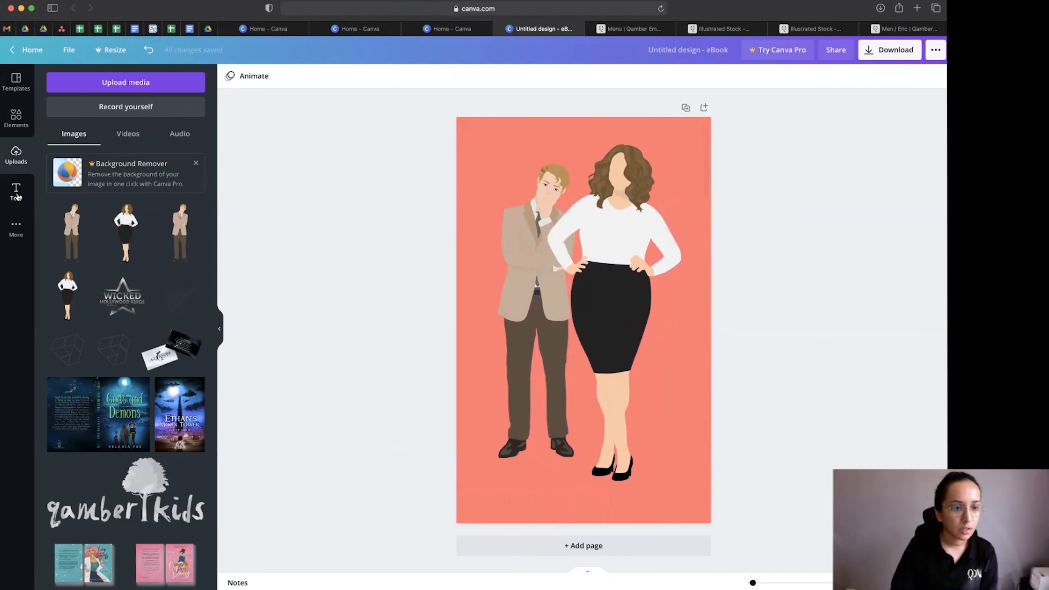
Add the recently used script font combination with the "HERE'S TO YOU" line to the cover and ungroup it
left_click(16, 192)
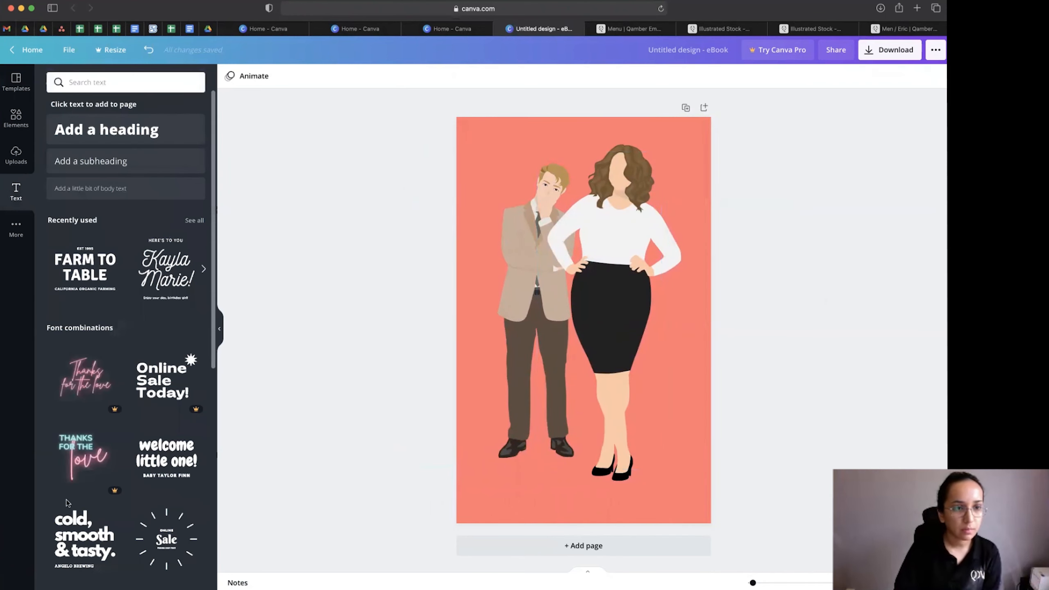
left_click(171, 269)
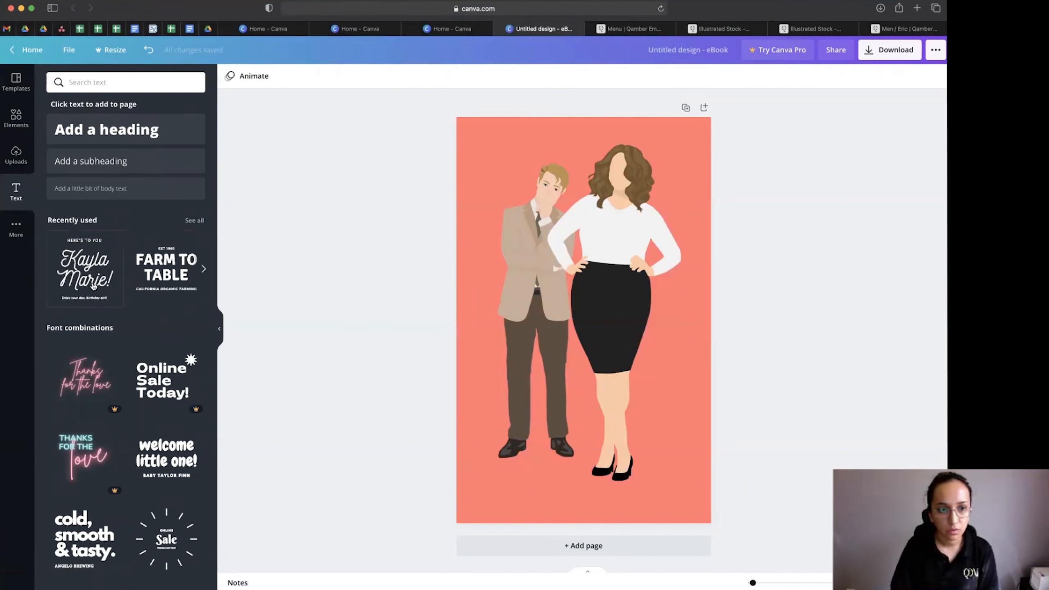
left_click(604, 325)
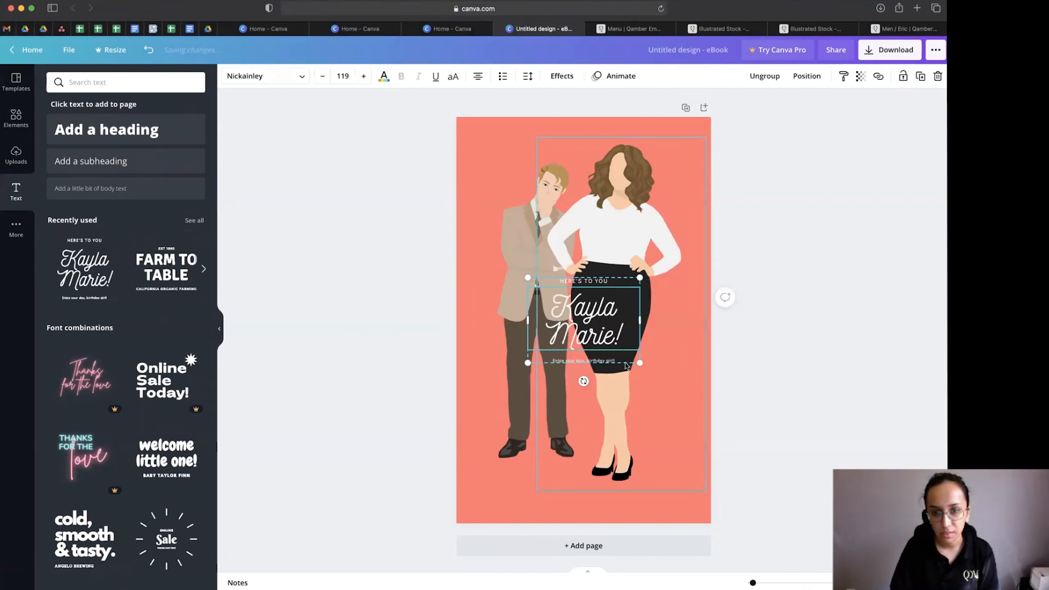
left_click(763, 77)
left_click(825, 413)
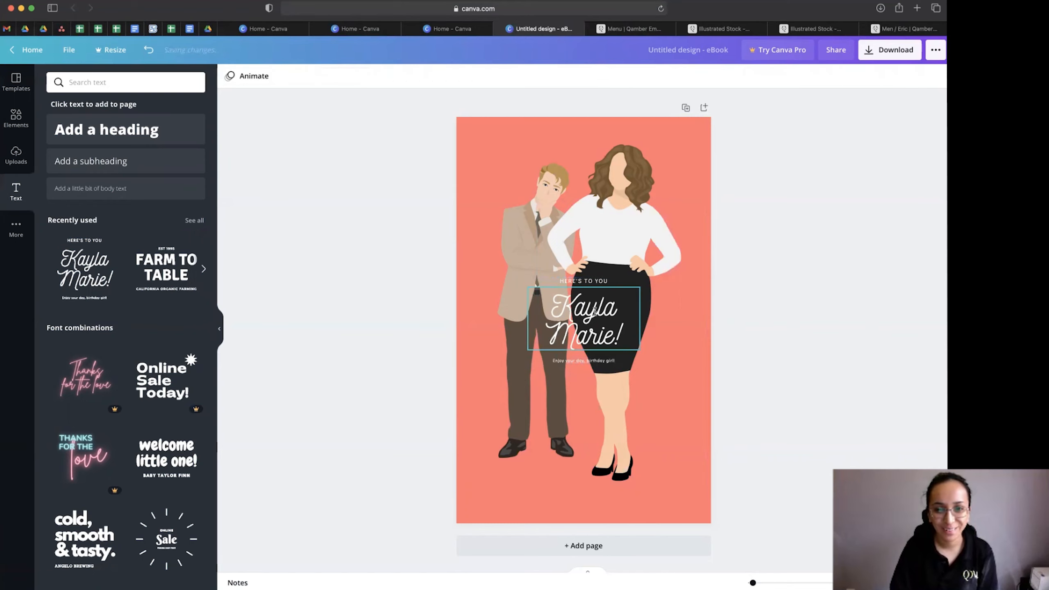
Delete the "HERE'S TO YOU" and "Enjoy your day, birthday girl!" lines from the ungrouped text
left_click(589, 282)
key("BackSpace")
left_click(602, 367)
left_click(609, 360)
key("BackSpace")
Enlarge the remaining script text to size 297, centre it across the characters and replace its wording with "Bossy"
left_click(608, 340)
left_click_drag(639, 351, 807, 443)
left_click_drag(702, 396, 615, 375)
double_click(605, 319)
left_click(606, 318)
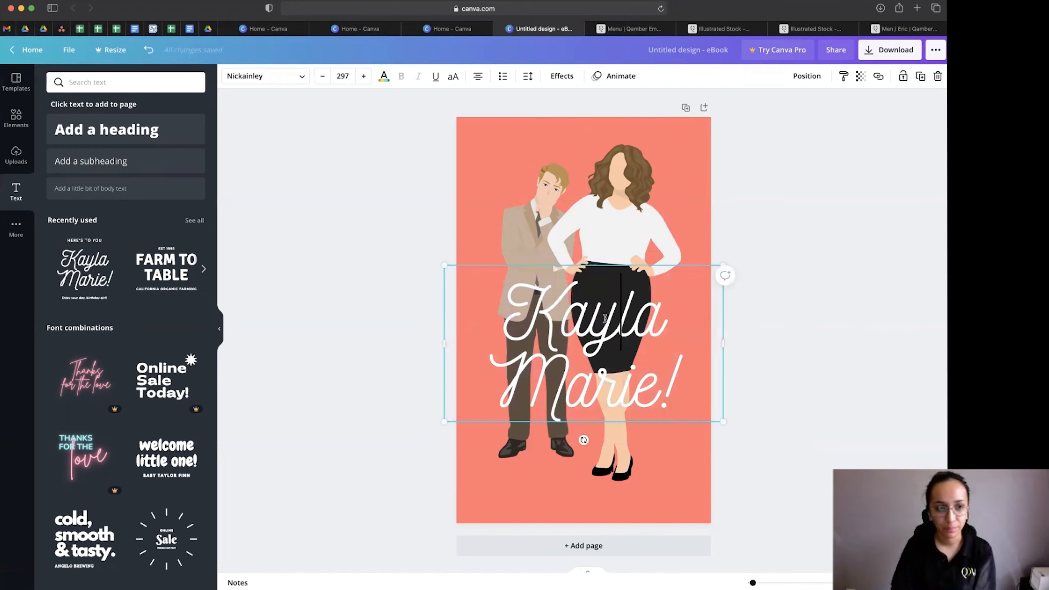
key("super+a")
type("Bossy")
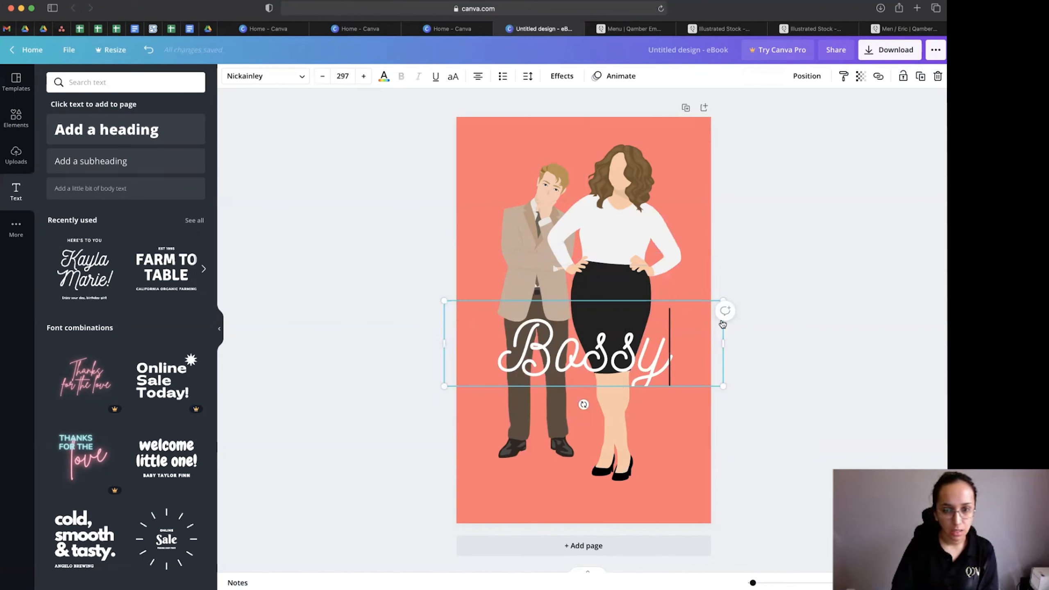
left_click(304, 286)
Add the "FARM TO TABLE" font combination, move one copy below the word Bossy and ungroup that copy
left_click(169, 265)
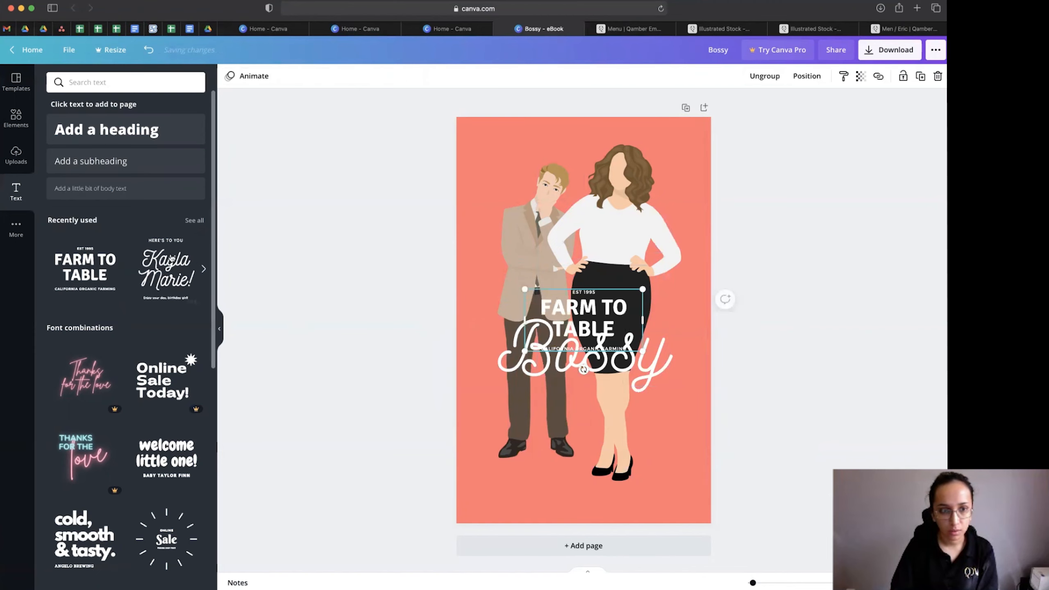
left_click(70, 275)
left_click_drag(583, 320, 566, 448)
left_click(765, 77)
left_click(787, 429)
Delete the small "EST 1995" and "CALIFORNIA ORGANIC FARMING" lines from the lower ungrouped copy
left_click(564, 421)
left_click(560, 483)
left_click(559, 480)
key("Delete")
Replace the lower "FARM TO TABLE" text with "LOVE"
left_click(574, 458)
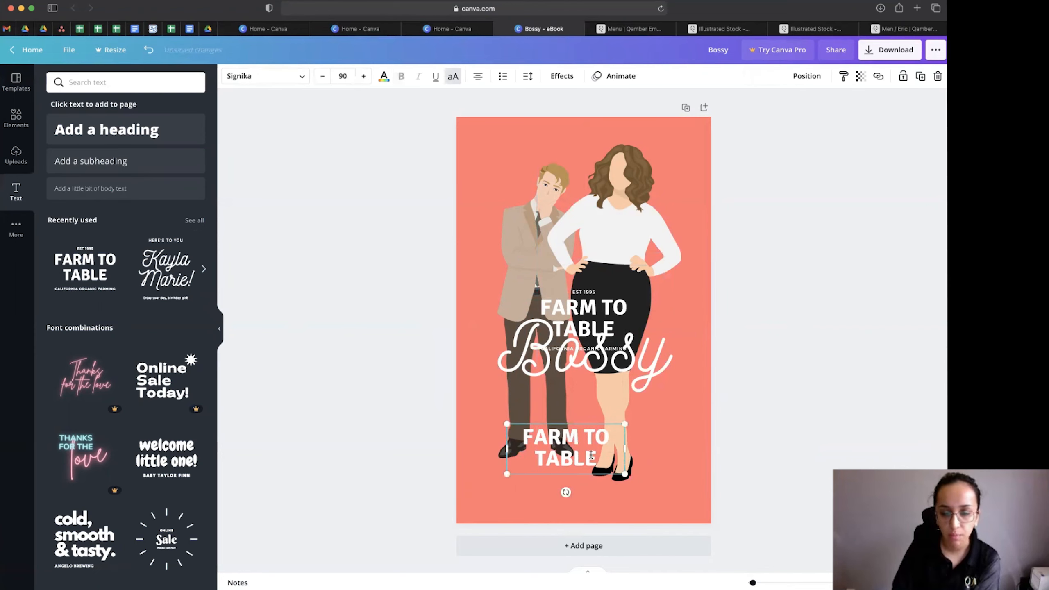
left_click(578, 455)
type("S")
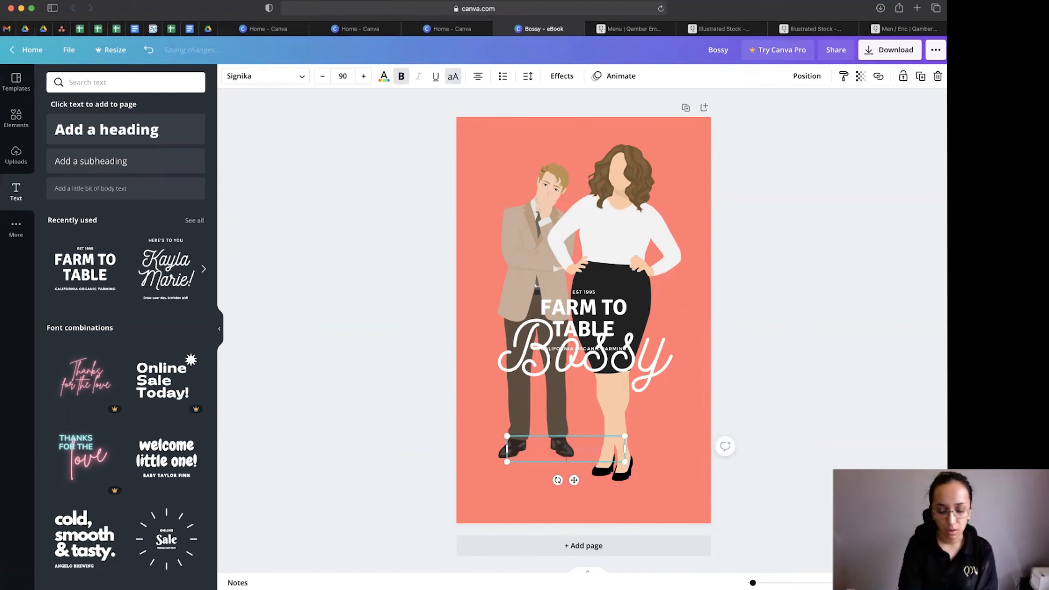
type("LOVE")
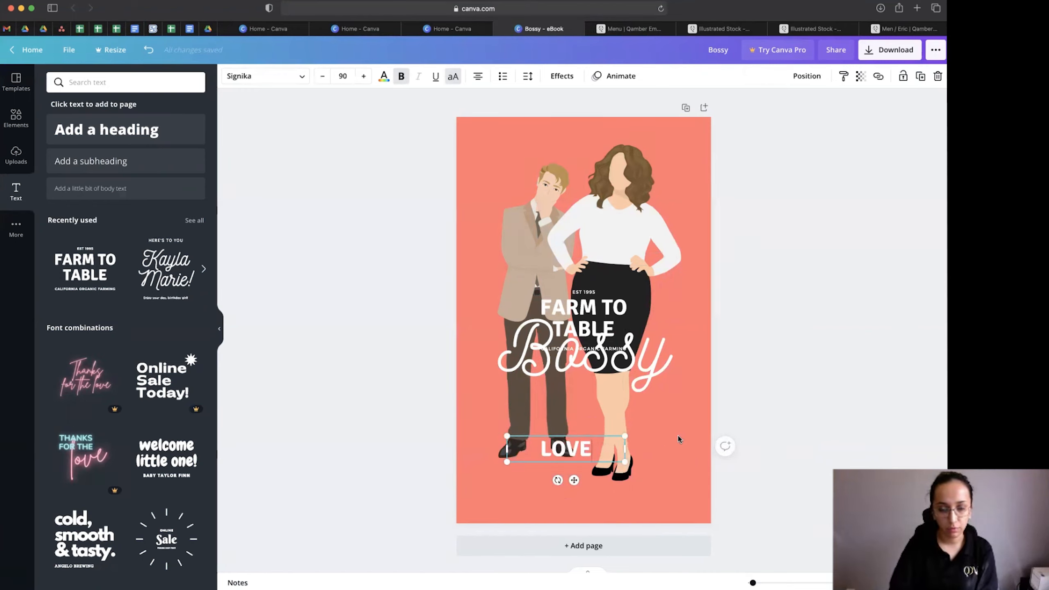
Enlarge the word LOVE and position it directly beneath Bossy
left_click_drag(658, 421, 779, 357)
left_click(581, 451)
left_click_drag(669, 447, 620, 413)
Delete the leftover "FARM TO TABLE" group, then enlarge the word Bossy and move it slightly higher across the characters
left_click(613, 326)
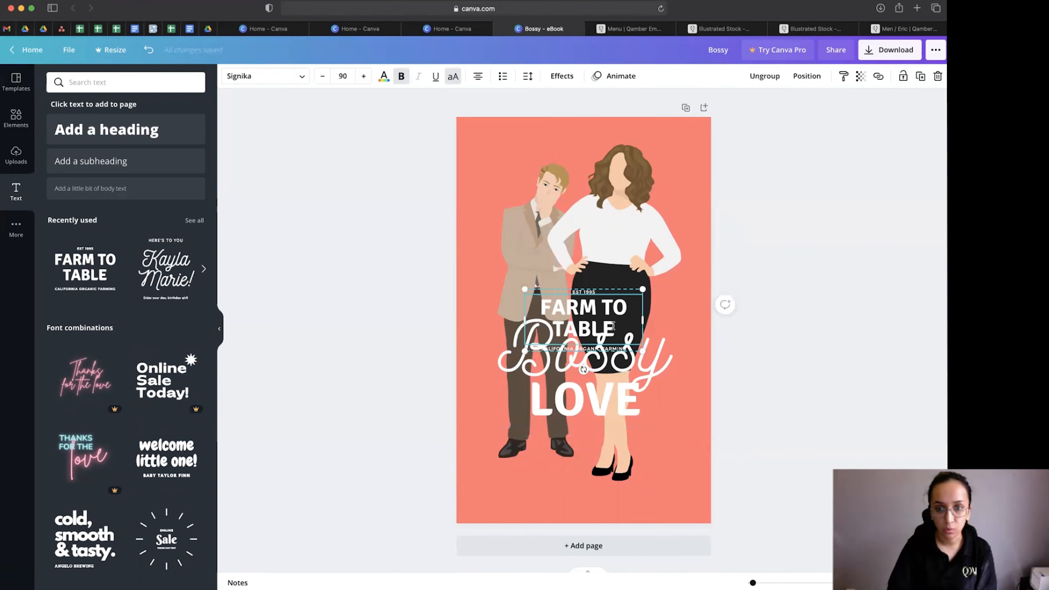
key("Delete")
left_click(638, 338)
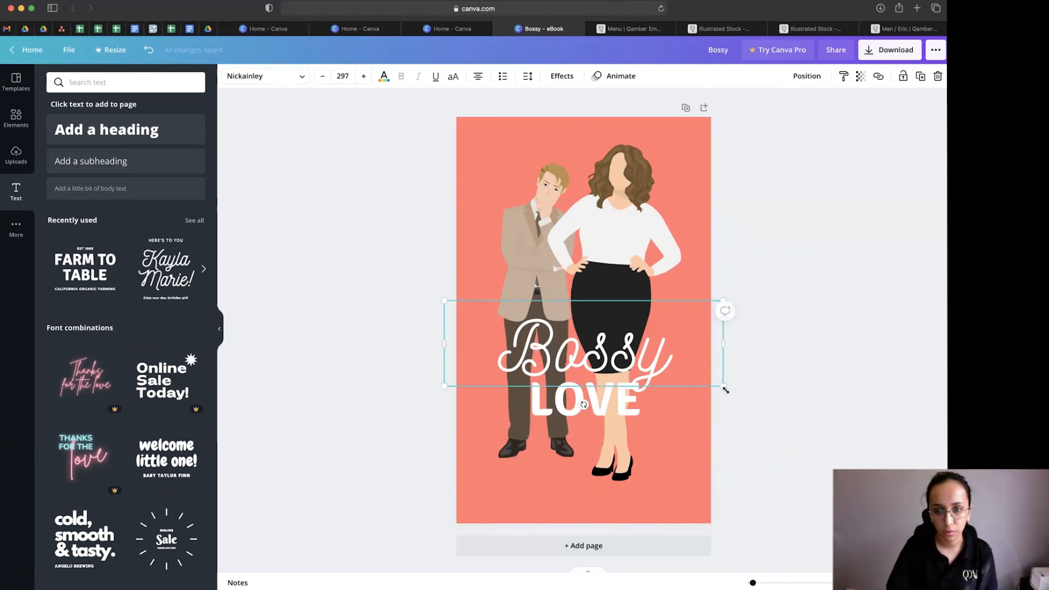
left_click_drag(726, 390, 783, 413)
left_click_drag(712, 358, 631, 320)
left_click(750, 487)
Move LOVE up and to the left, close under the larger Bossy, and enlarge it slightly
left_click_drag(619, 409, 605, 375)
left_click_drag(696, 395, 665, 391)
left_click(765, 411)
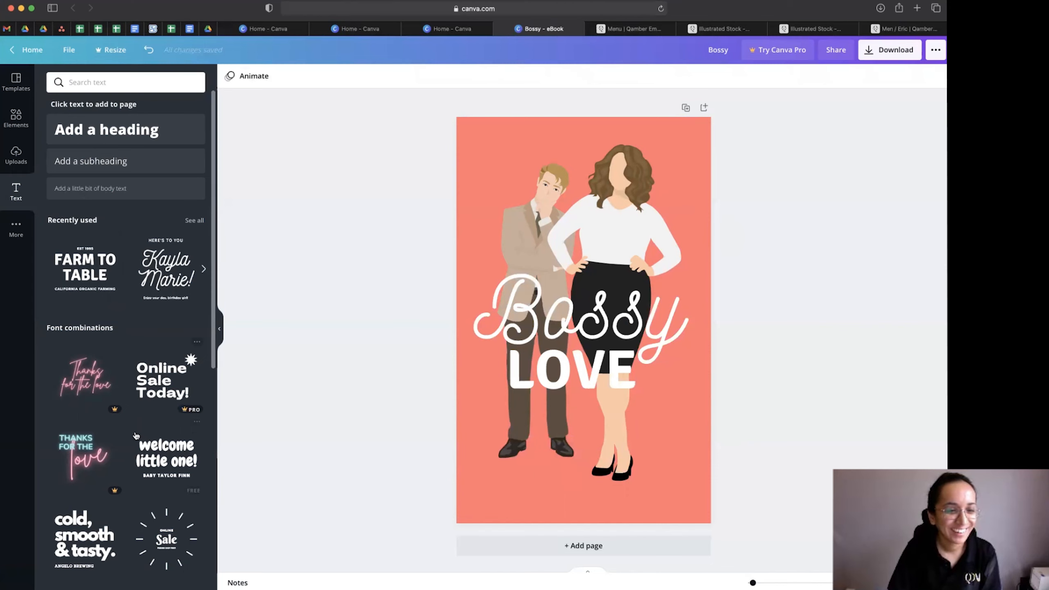
Add the "cold, smooth & tasty." font combination near the cover's top and delete the duplicate copy's main text
scroll(104, 555, "down", 3)
left_click(81, 409)
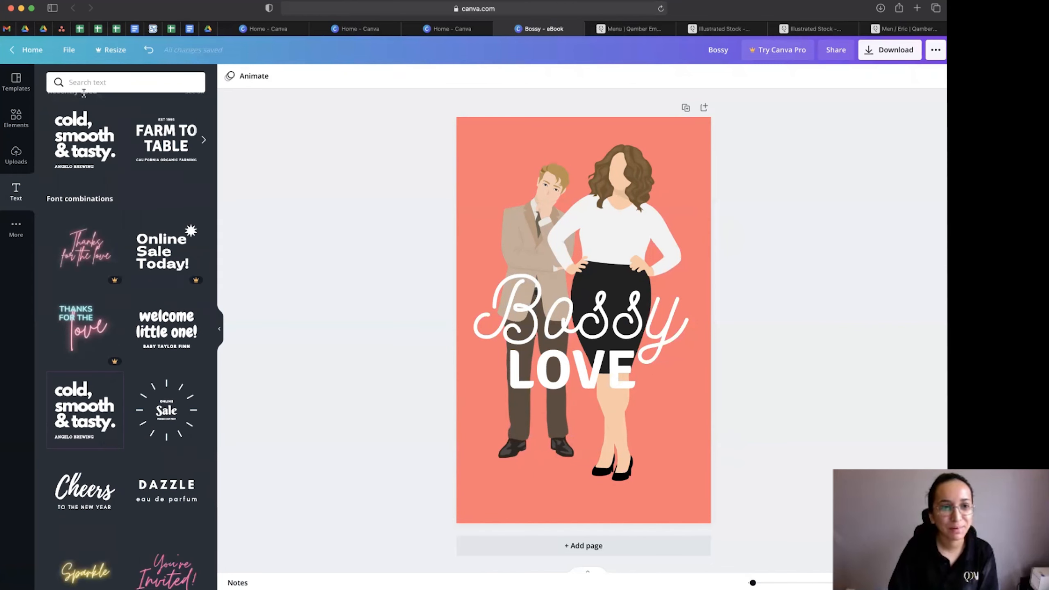
left_click(89, 155)
left_click_drag(587, 349, 581, 231)
left_click(583, 308)
key("Delete")
Ungroup the upper "cold, smooth & tasty." combination and delete its "ANGELO BREWING" line
left_click(562, 180)
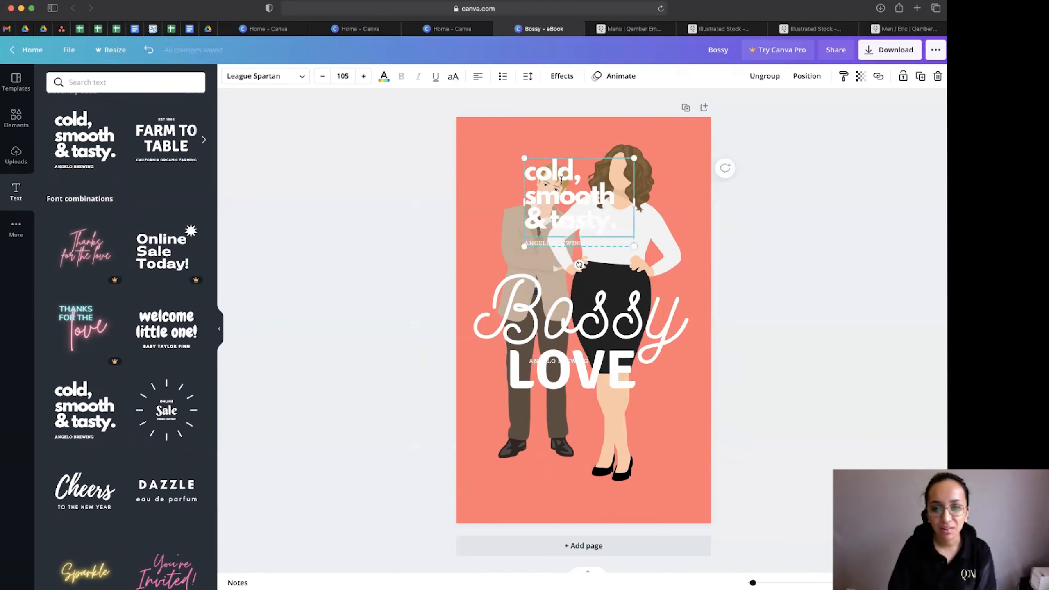
left_click(764, 76)
left_click(772, 260)
left_click(564, 243)
key("Delete")
Replace the "cold, smooth & tasty." text with the author's name, widen it to one line, and move it to the cover's bottom
left_click(567, 197)
left_click(567, 197)
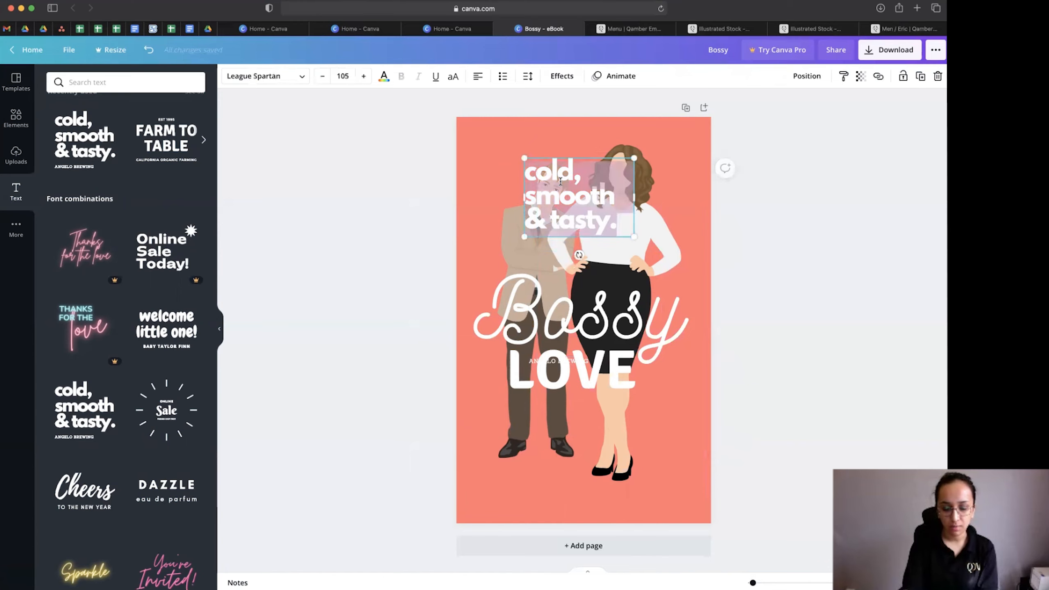
type("NAJLA QAMBER")
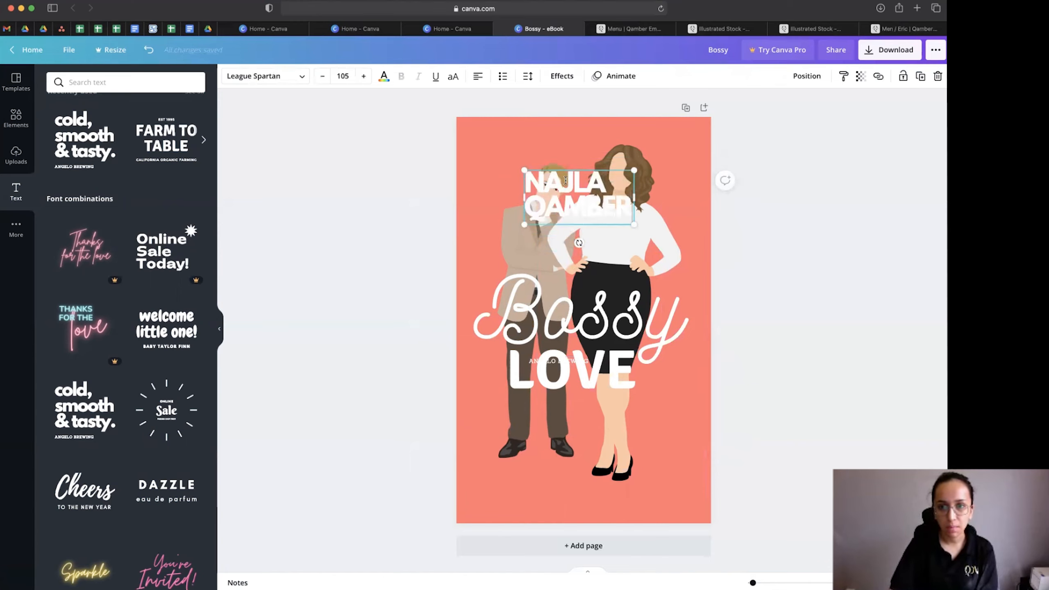
left_click_drag(720, 191, 745, 197)
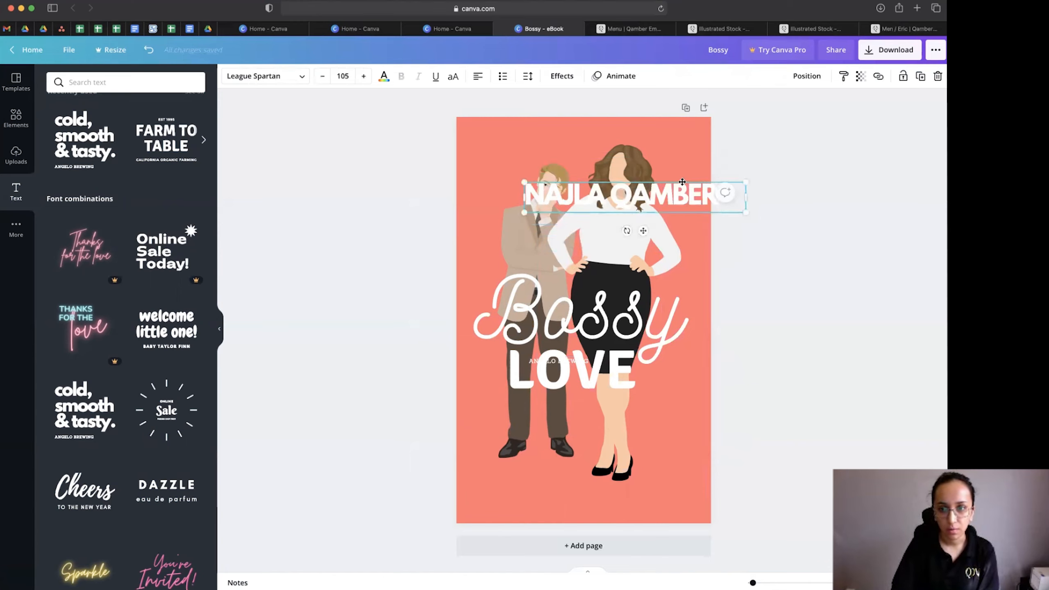
left_click_drag(611, 448, 640, 489)
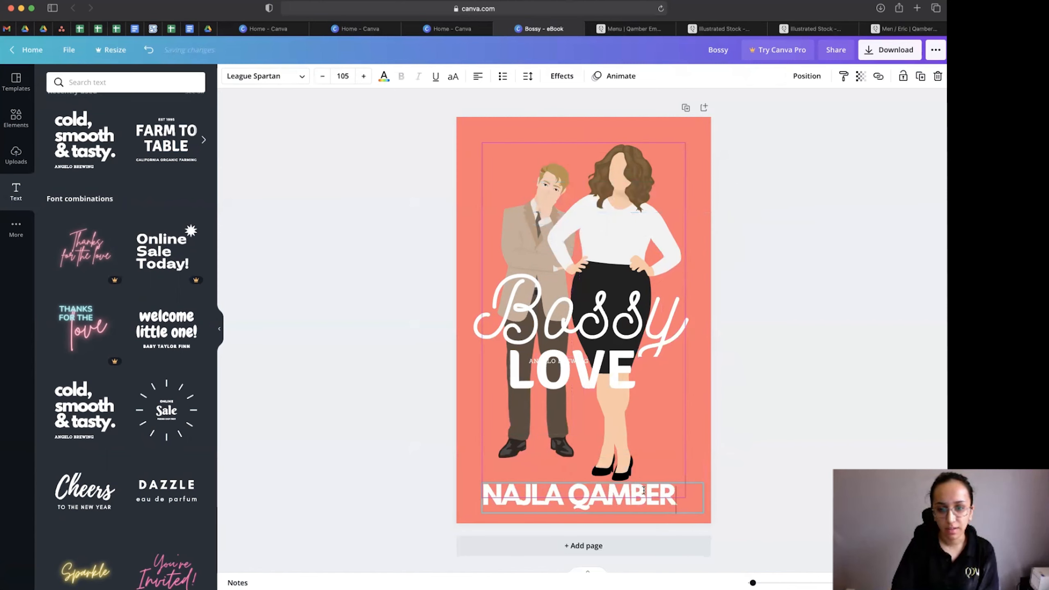
Set the author name's letter spacing to 95 and turn on uppercase
key("super+a")
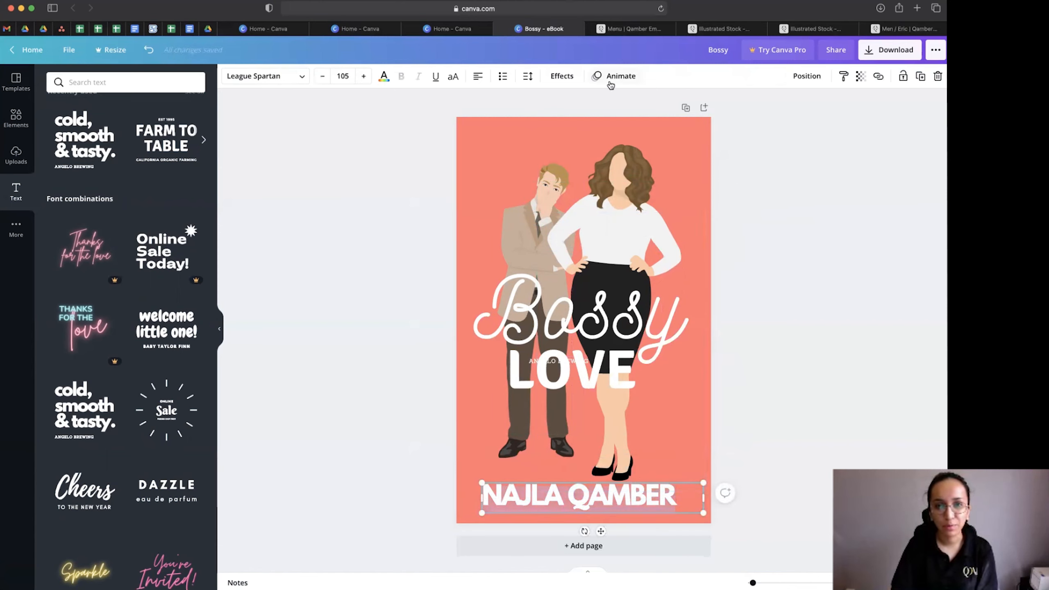
left_click(528, 78)
left_click_drag(603, 113, 612, 113)
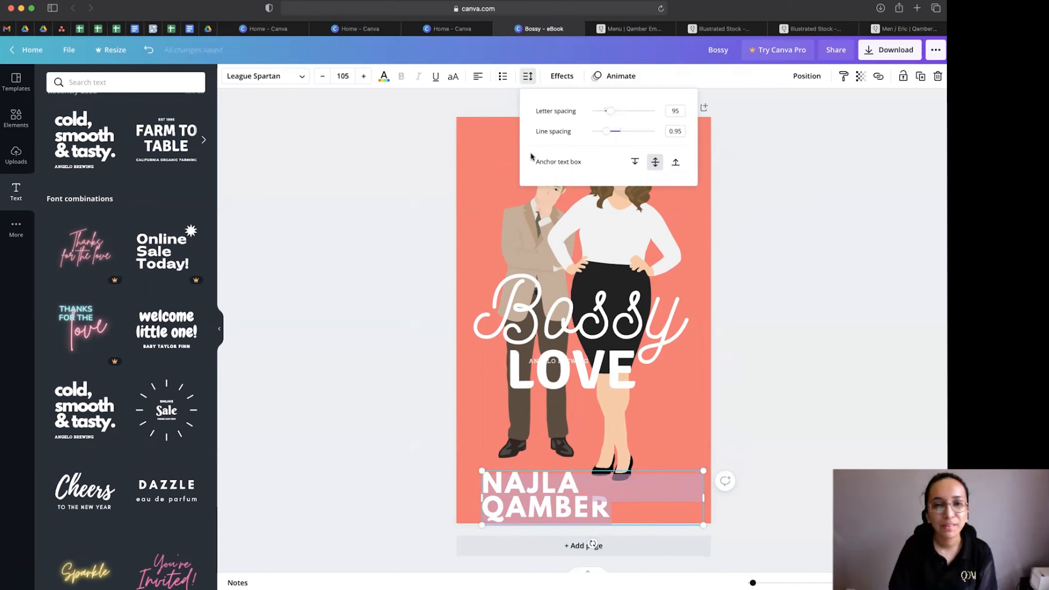
left_click(460, 81)
Reduce the author name's font size to 84
left_click(322, 77)
left_click(322, 76)
left_click(323, 77)
left_click(322, 77)
left_click(322, 77)
left_click(322, 77)
left_click(322, 77)
left_click(323, 77)
left_click(322, 77)
left_click(322, 77)
left_click(323, 77)
left_click(323, 76)
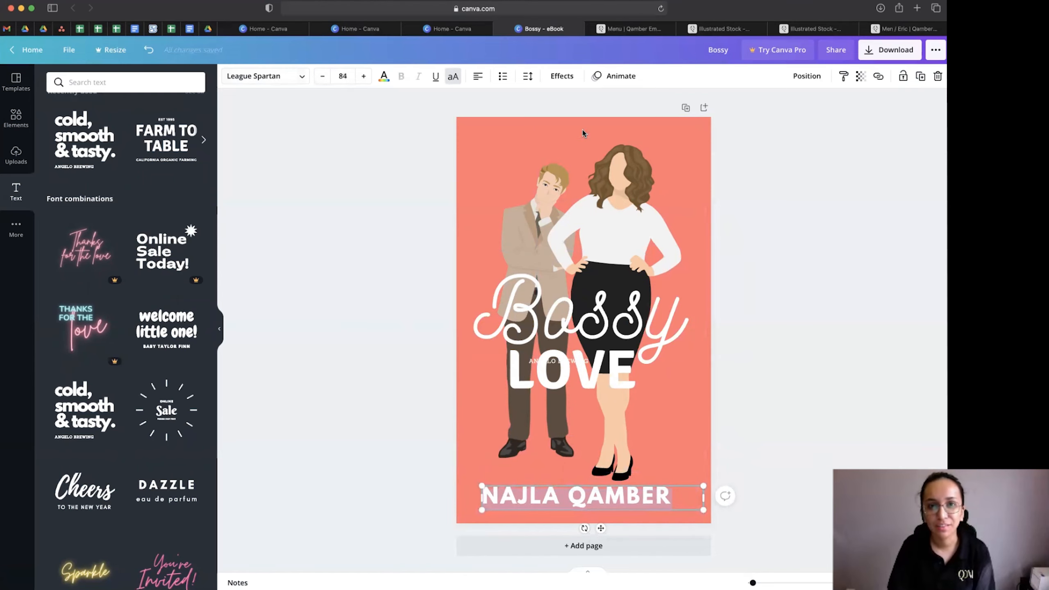
Center-align the author name, scale it down to about size 76, and center it near the cover's bottom edge
left_click(477, 78)
left_click(702, 500)
left_click(643, 500)
mouse_move(643, 500)
left_mouse_down()
mouse_move(676, 488)
mouse_move(654, 494)
left_mouse_up()
left_click(718, 479)
Delete the leftover "ANGELO BREWING" line and move the words Bossy and LOVE together down to just above the author name
left_click(636, 379)
left_click(633, 326, "shift")
left_click_drag(634, 381, 636, 288)
left_click(576, 361)
key("Delete")
left_click(665, 282)
left_click(656, 235, "shift")
left_click_drag(657, 234, 656, 381)
Try several blue swatches on the author name and color it the custom pale blue #A8DFE1
left_click(669, 496)
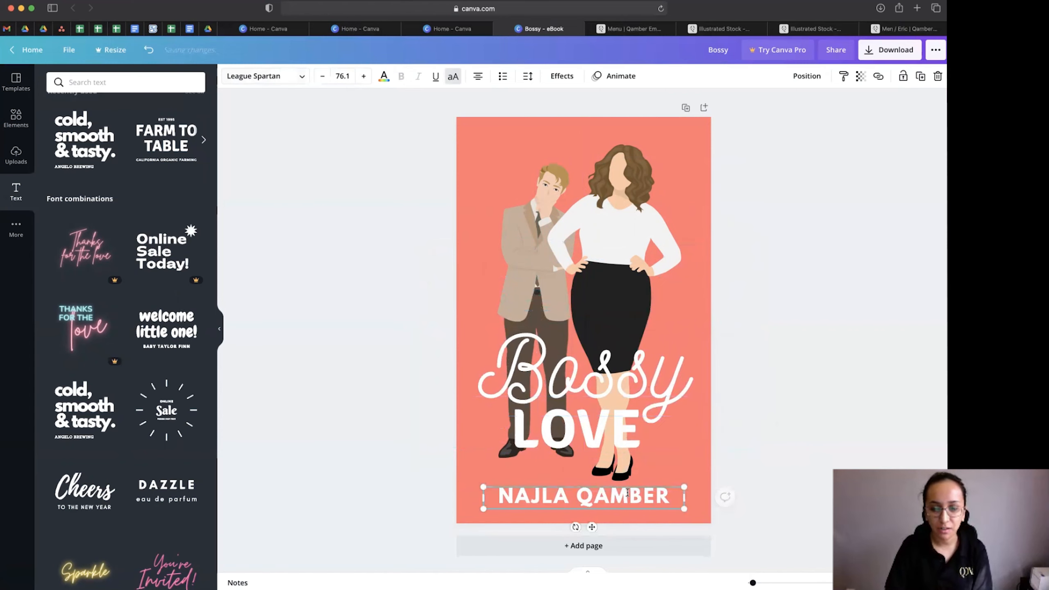
left_click(382, 79)
left_click(158, 344)
left_click(138, 345)
left_click(104, 344)
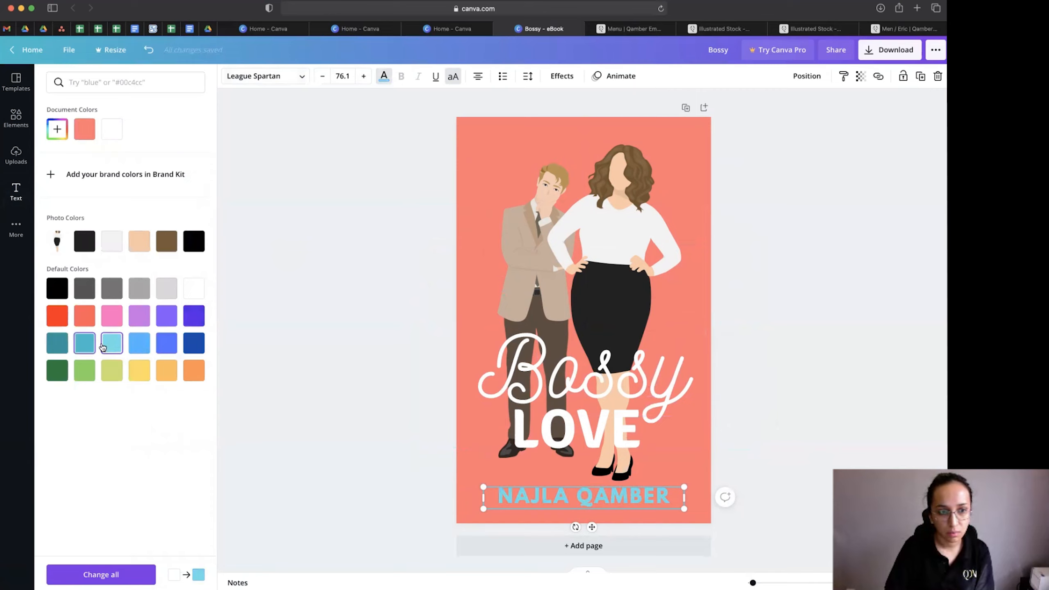
left_click(81, 345)
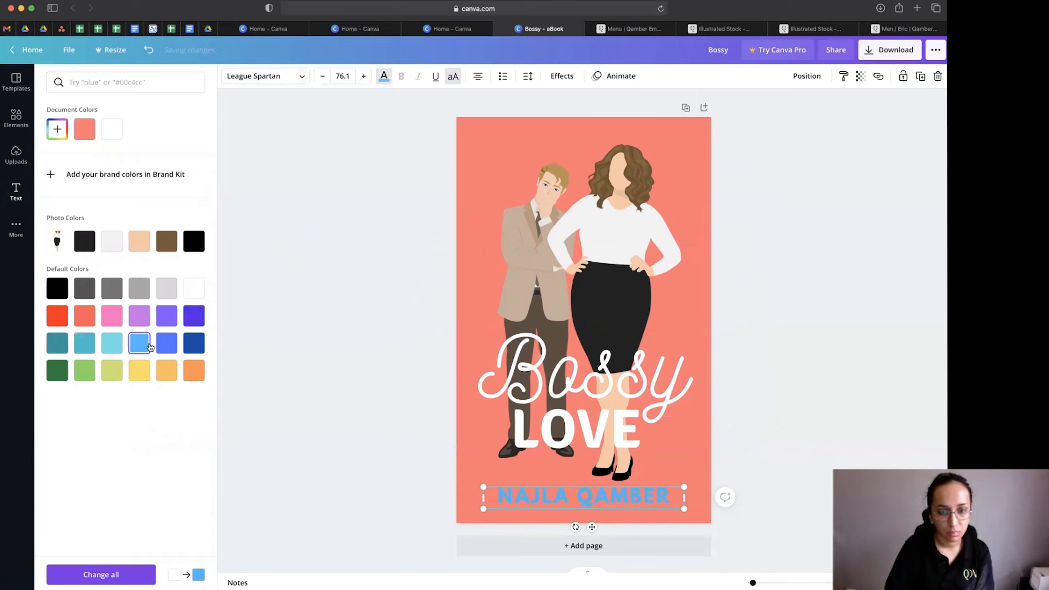
left_click(121, 345)
left_click(58, 127)
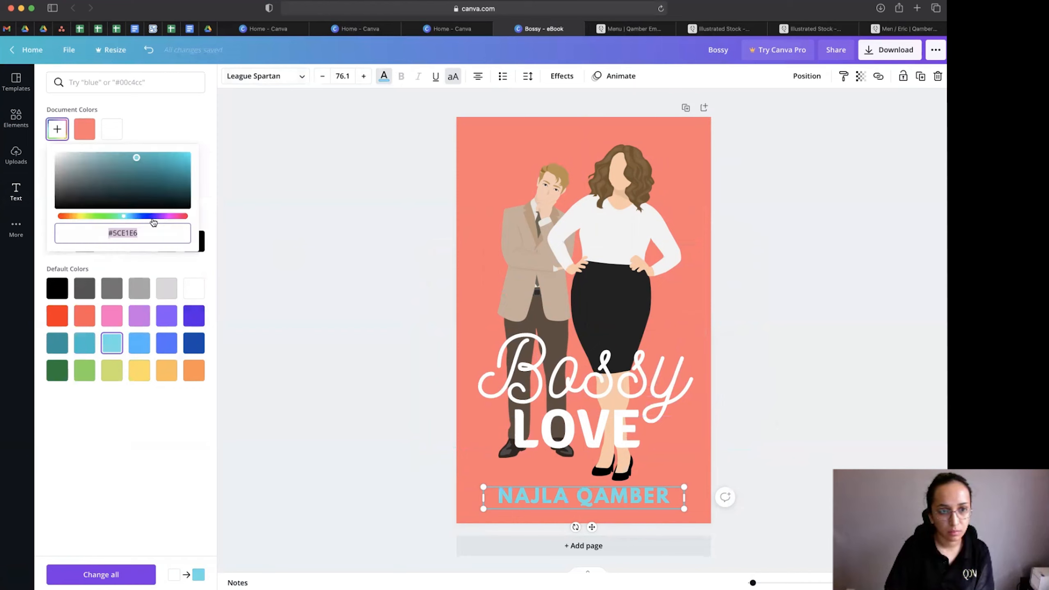
left_click_drag(115, 143, 93, 159)
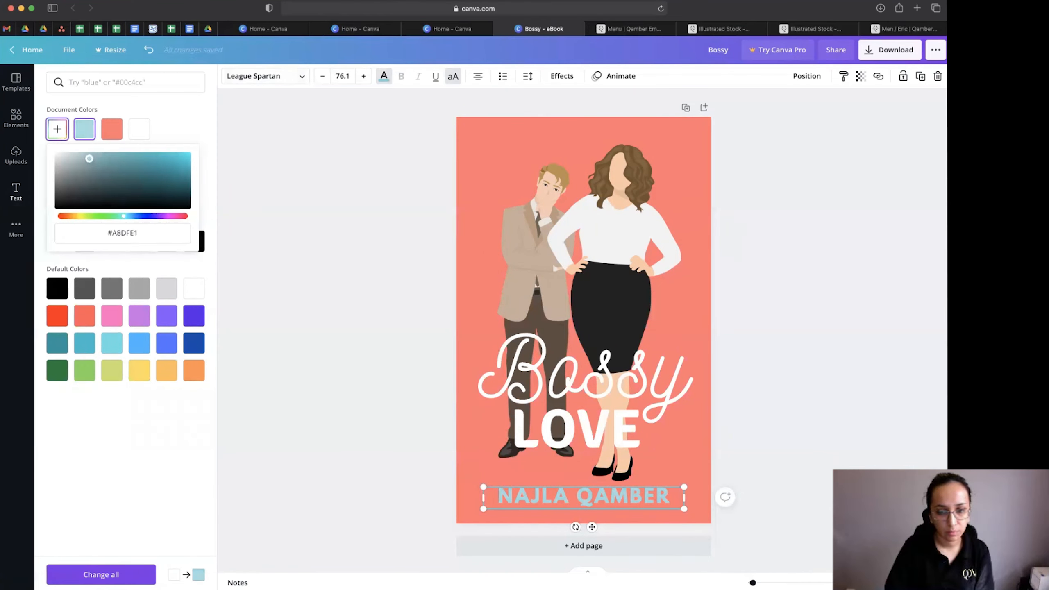
Enlarge the words Bossy and LOVE together, with Bossy at about size 406, and center them across the cover
left_click(668, 423)
left_click(665, 387, "shift")
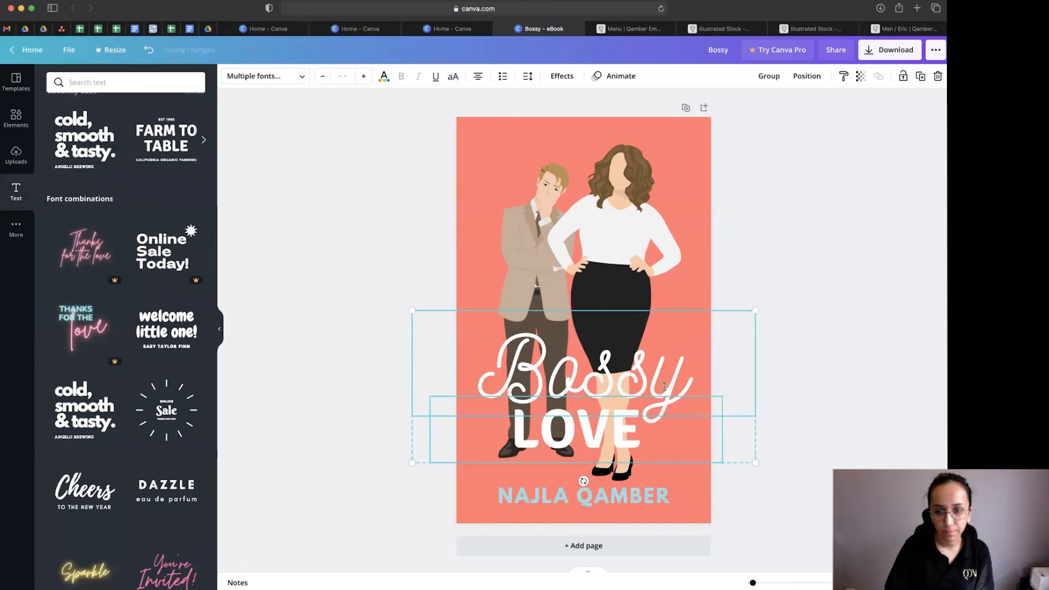
left_click_drag(752, 463, 790, 480)
left_click_drag(681, 385, 658, 388)
left_click(791, 386)
Try the Shadow text effect on the word Bossy and remove it again
left_click(608, 385)
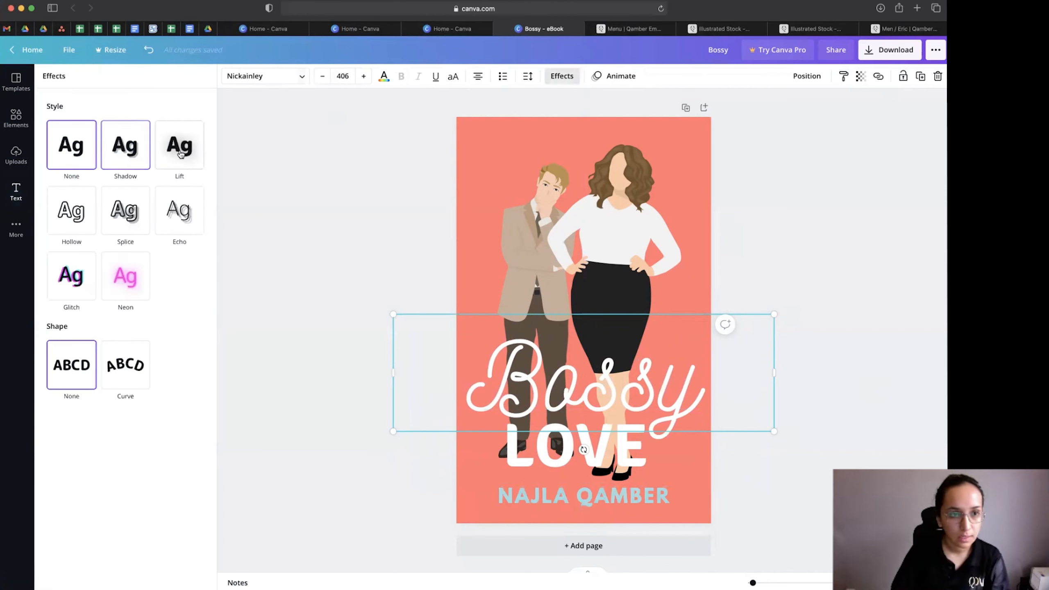
left_click(126, 153)
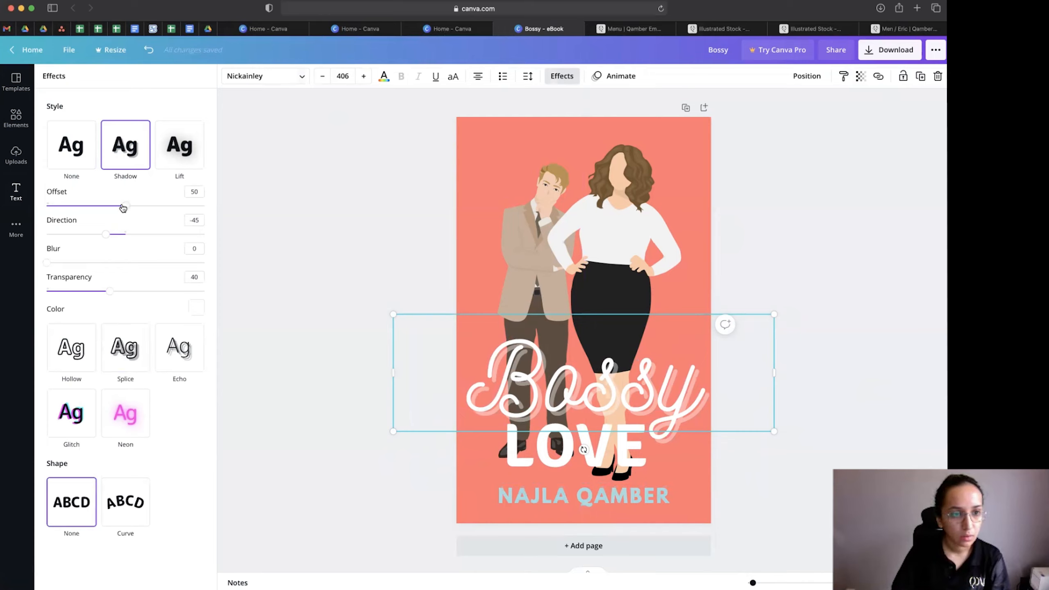
left_click_drag(109, 291, 69, 293)
left_click(74, 154)
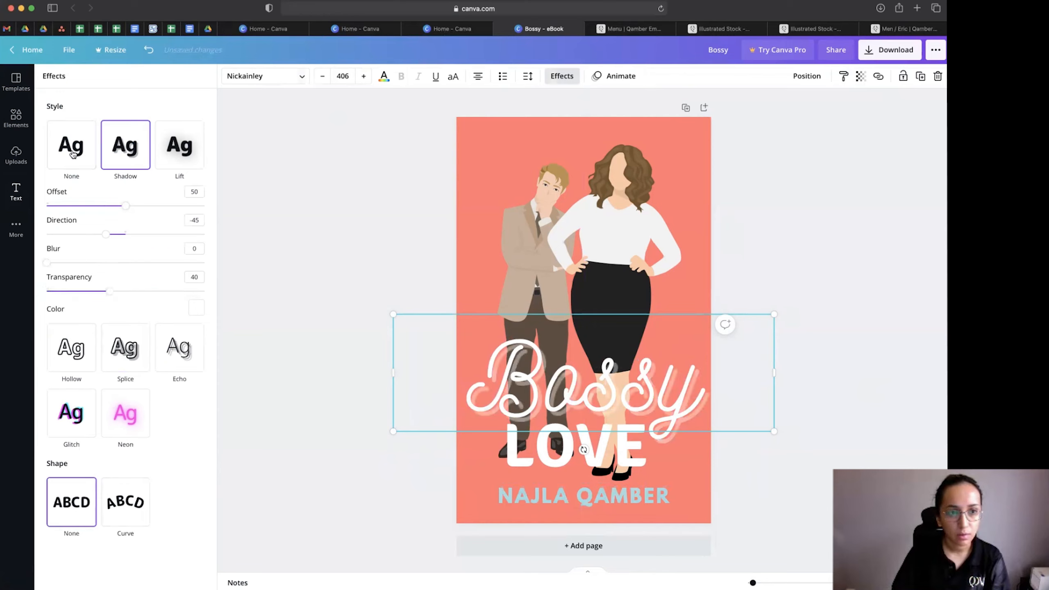
left_click(800, 441)
Duplicate the author name to the cover's top and change the copy's text to "BOSS ME, BOOK 1"
left_click(583, 495)
left_click_drag(609, 278, 603, 153)
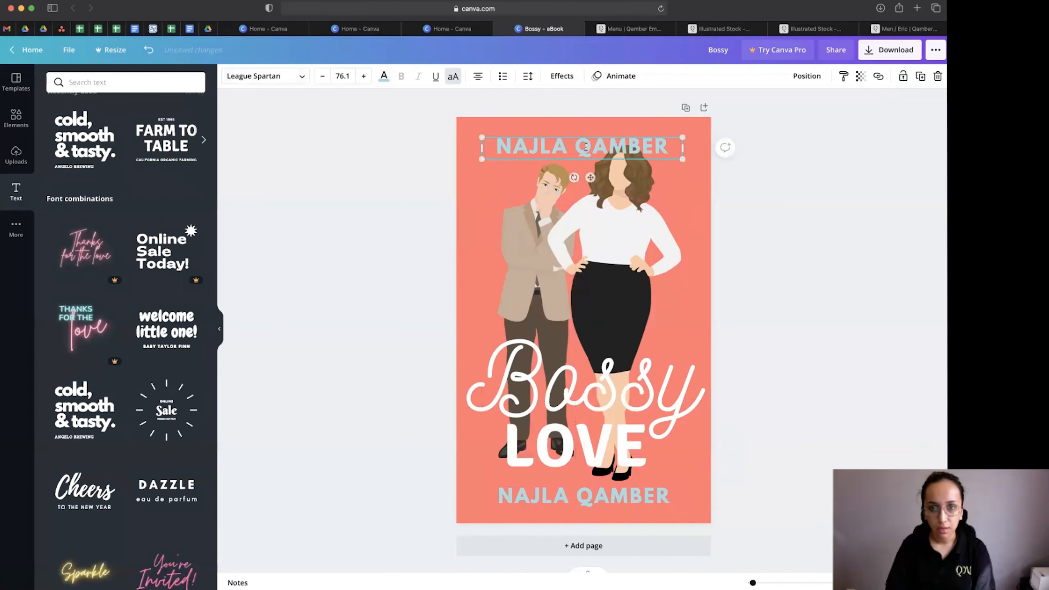
double_click(637, 144)
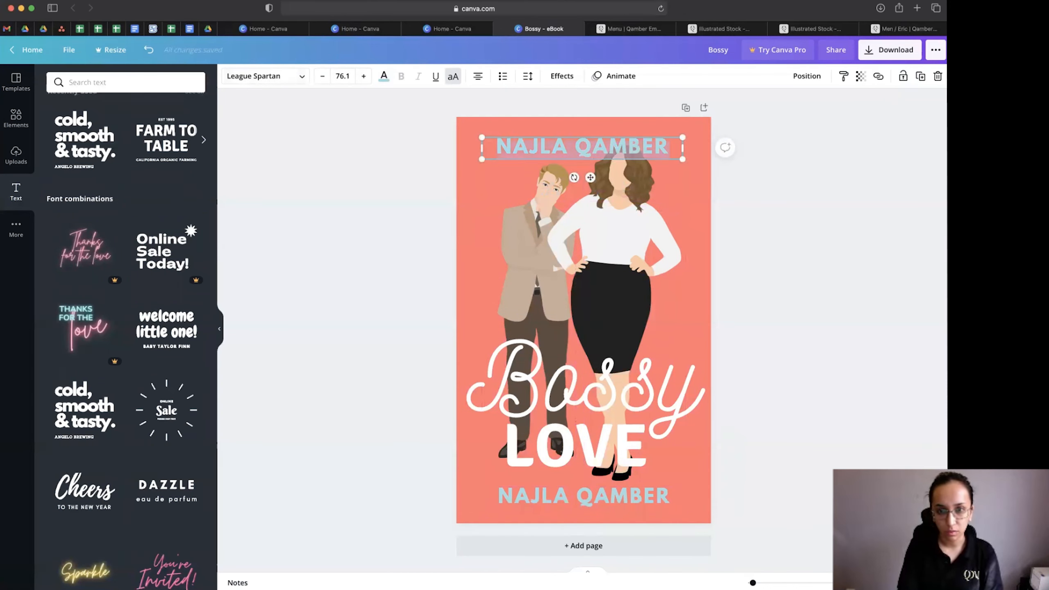
type("BOSS ME,N")
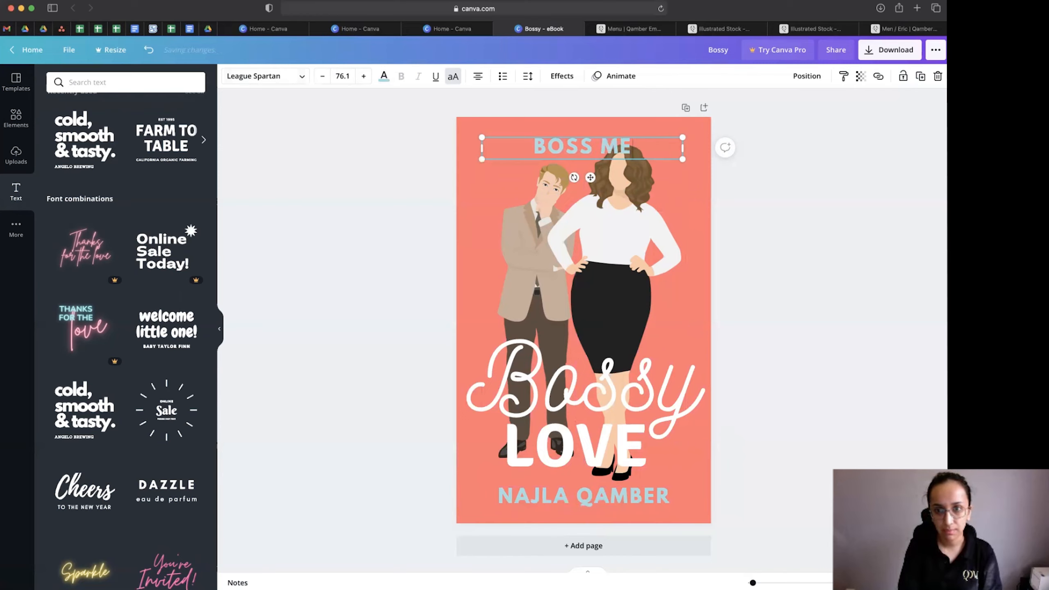
key("BackSpace")
type("BOOK 1")
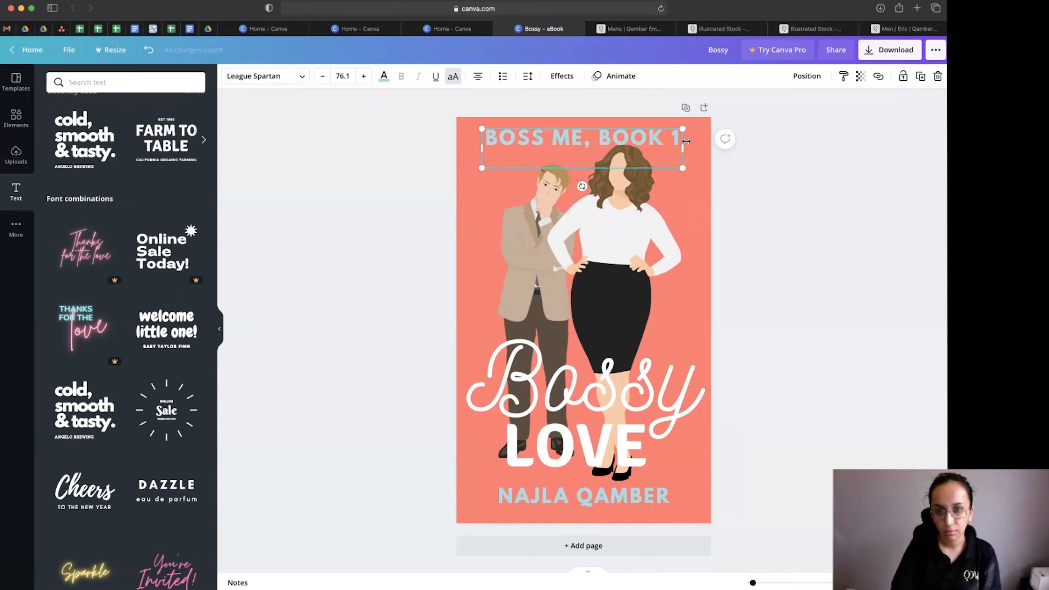
Shrink the series line to about size 26, reword it as "BOSS ME SERIES BOOK 1", and center it on one line at the cover's top
left_click_drag(683, 128, 569, 151)
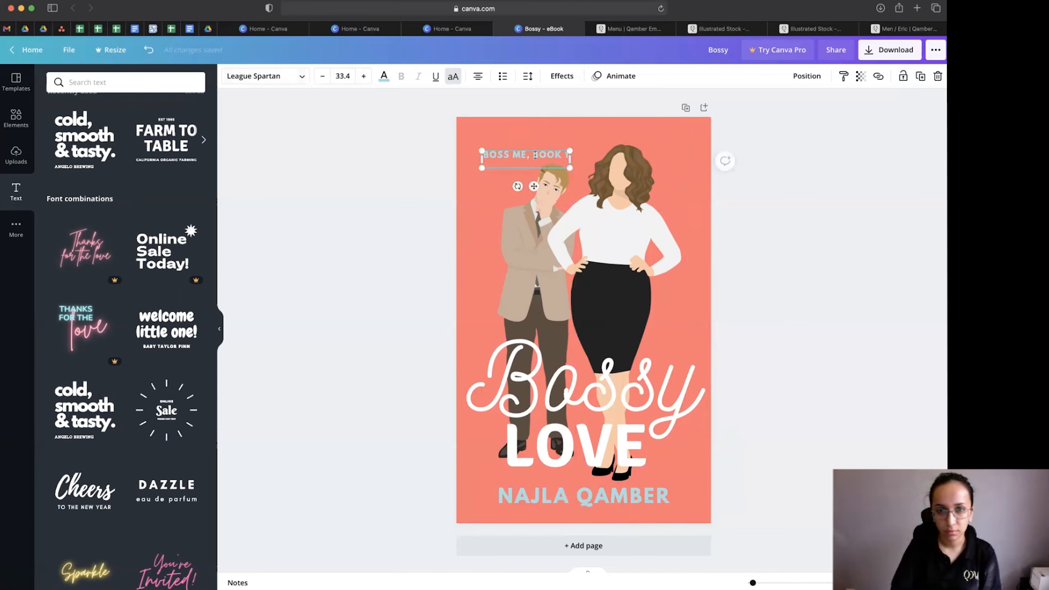
key("BackSpace")
key("BackSpace")
type("SERIES")
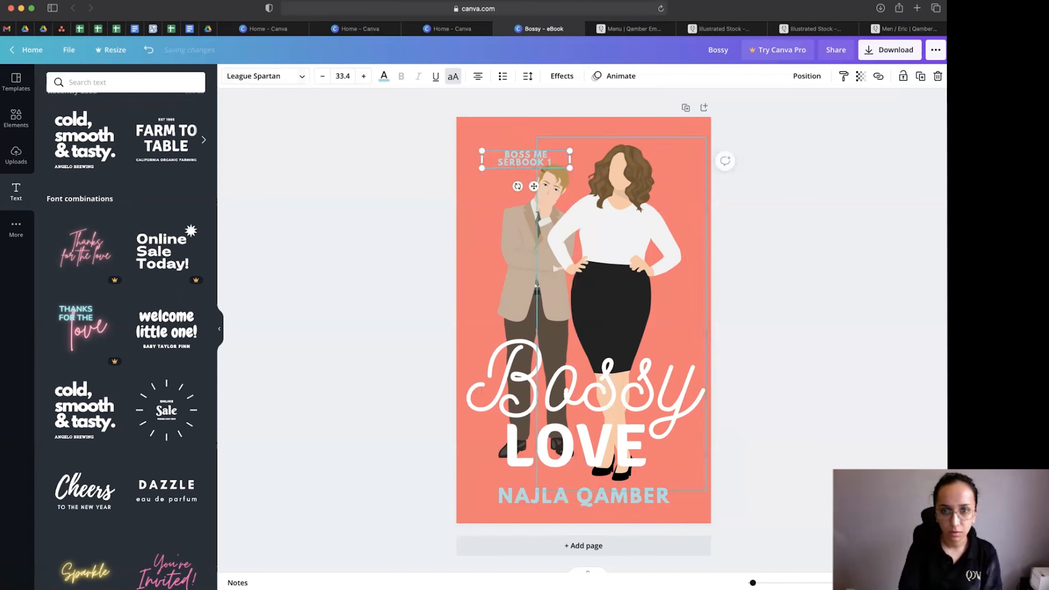
key("Return")
left_click_drag(569, 151, 557, 154)
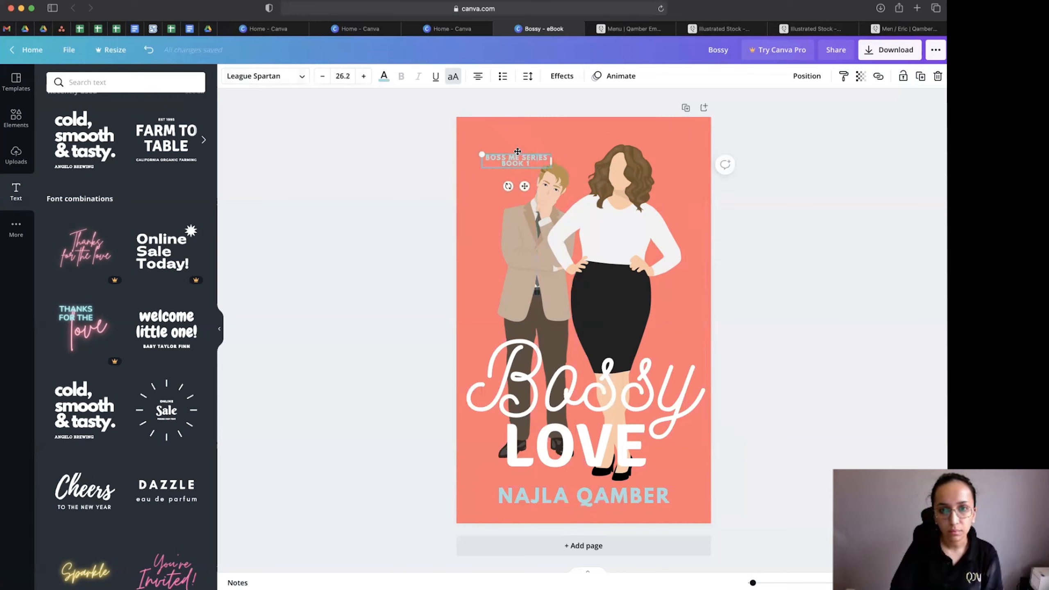
left_click_drag(611, 108, 629, 127)
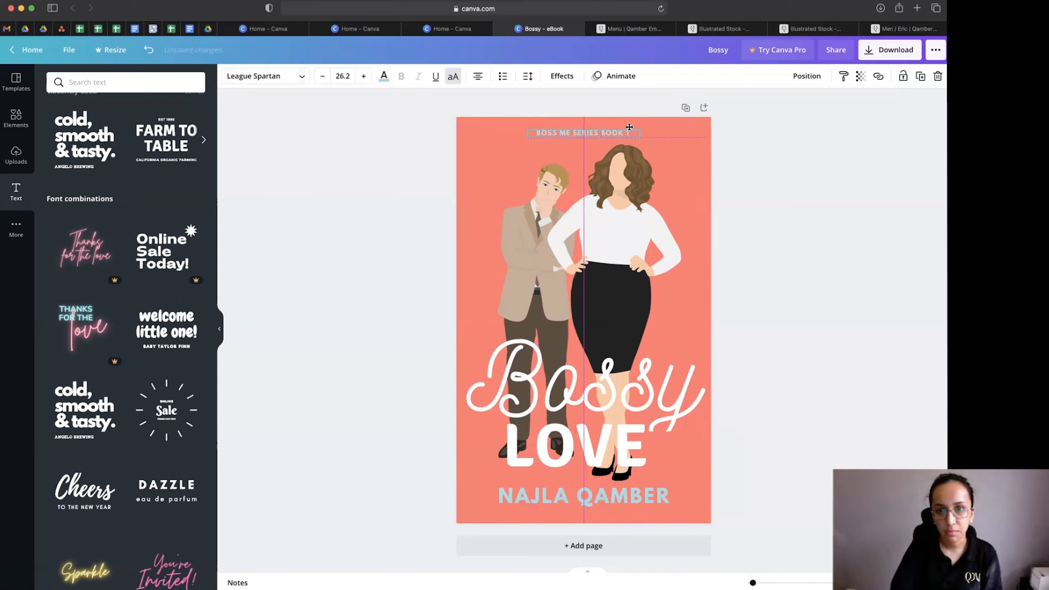
left_click(754, 155)
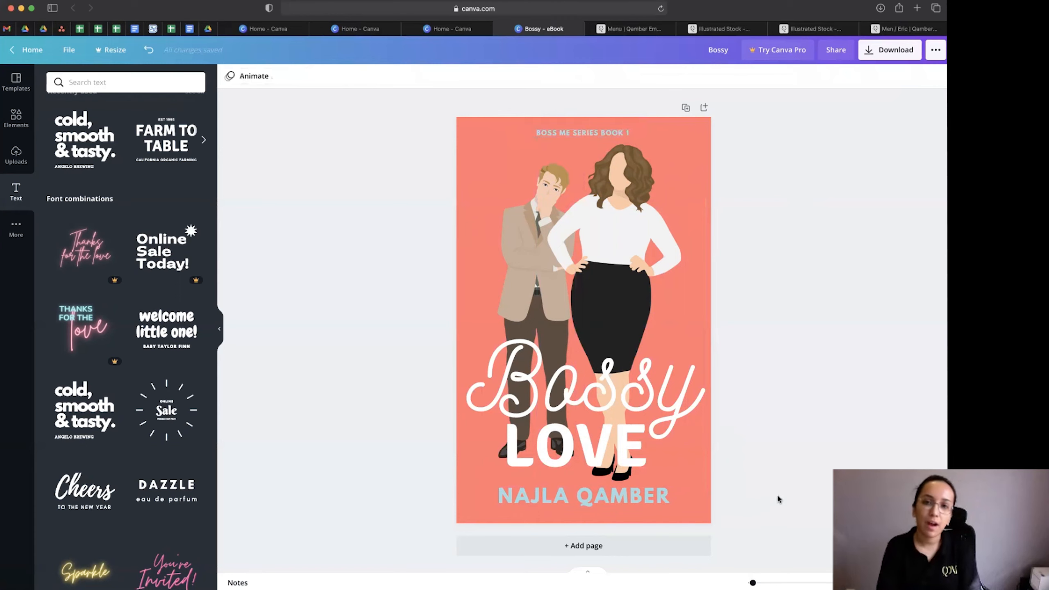
Move the series line to the lower right of the cover and raise the Bossy LOVE title so the line sits beneath it
left_click(617, 131)
left_click_drag(592, 155, 676, 431)
left_click(596, 452)
left_click(603, 400, "shift")
left_click(615, 478, "shift")
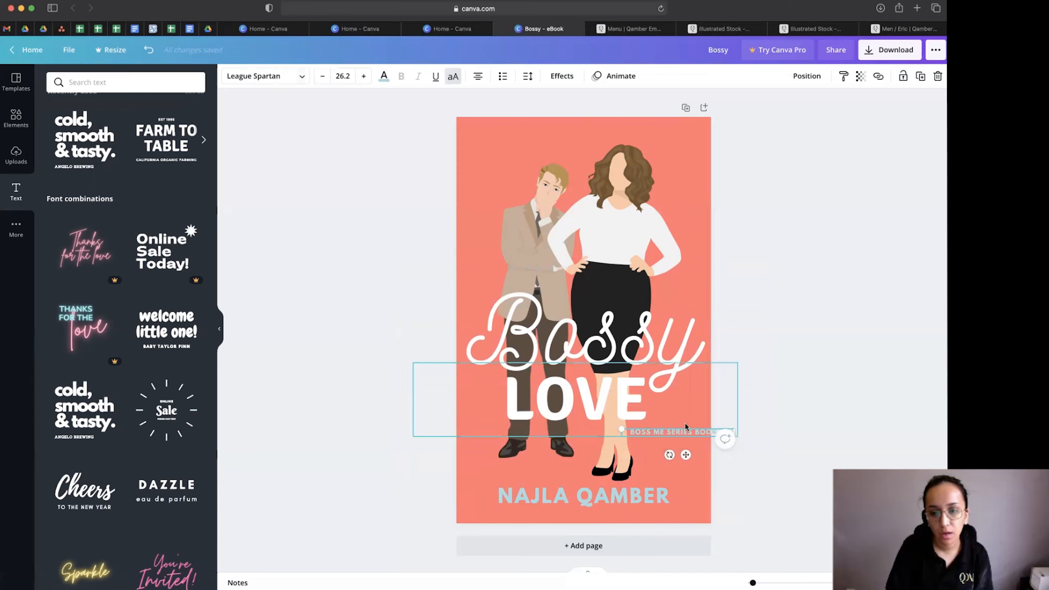
Break the series line after "BOSS ME", widen its line spacing, and nudge it slightly left beneath the end of LOVE
key("Return")
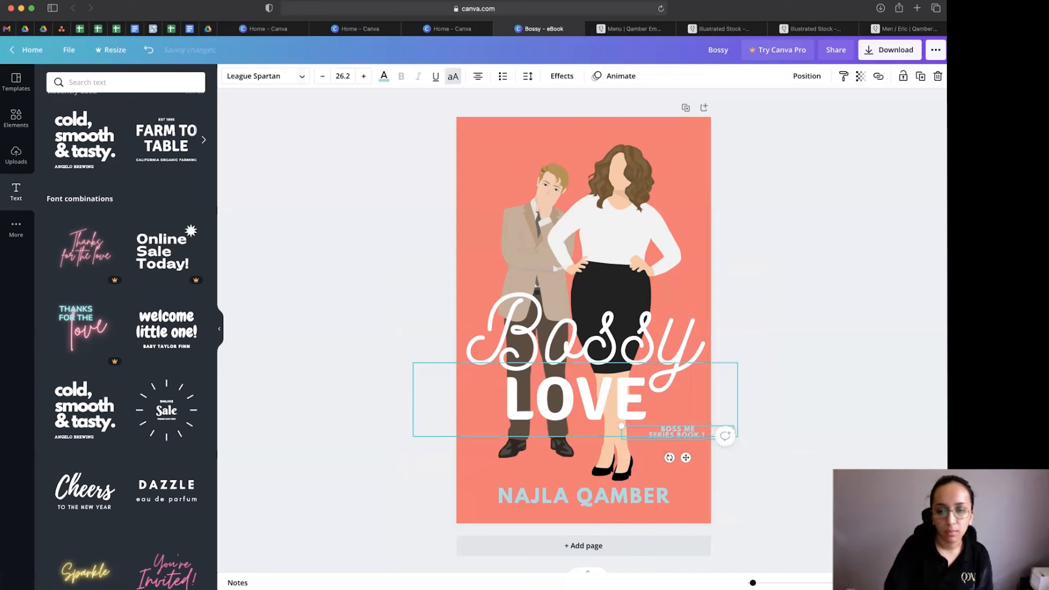
left_click(529, 77)
left_click_drag(604, 111, 619, 130)
left_click(784, 327)
left_click(756, 481)
mouse_move(693, 436)
left_mouse_down()
mouse_move(670, 437)
mouse_move(685, 435)
left_mouse_up()
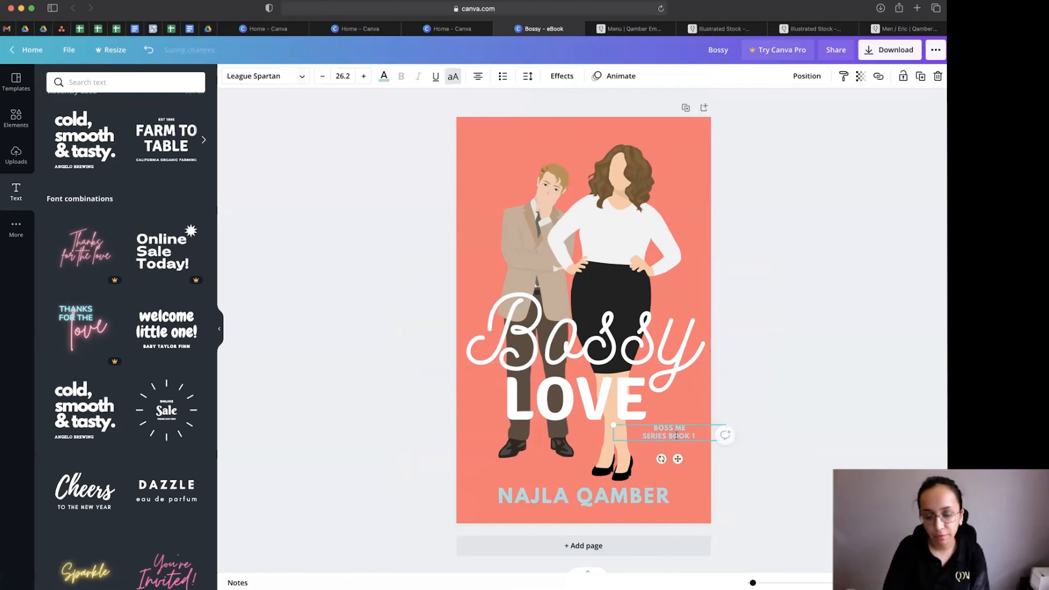
left_click(802, 403)
left_click_drag(669, 437, 670, 438)
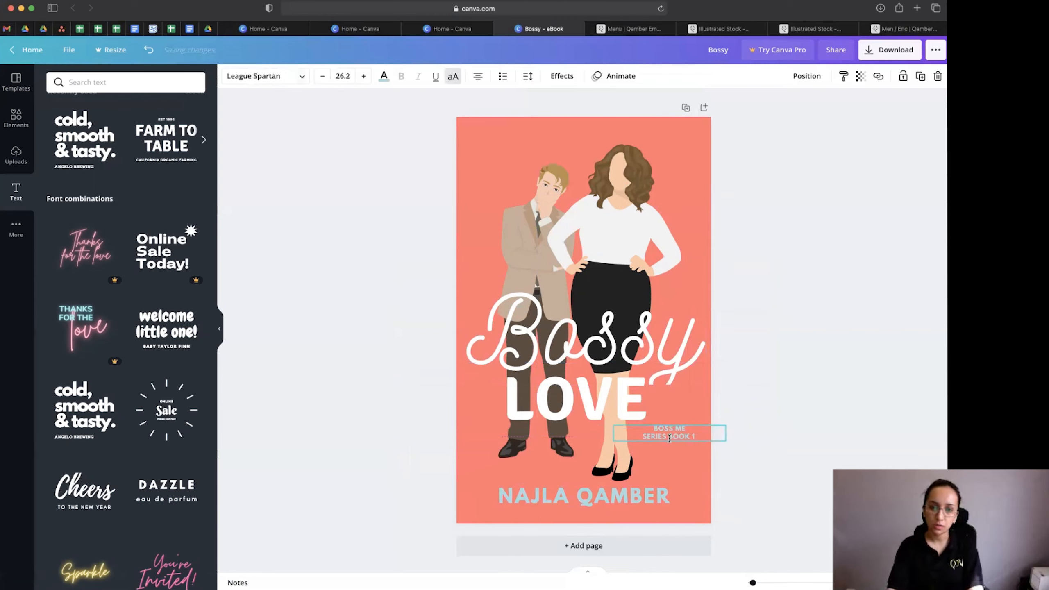
left_click(824, 386)
Enlarge the man and woman illustrations together slightly and reposition them a little higher on the cover
left_click(541, 228)
left_click(690, 238, "shift")
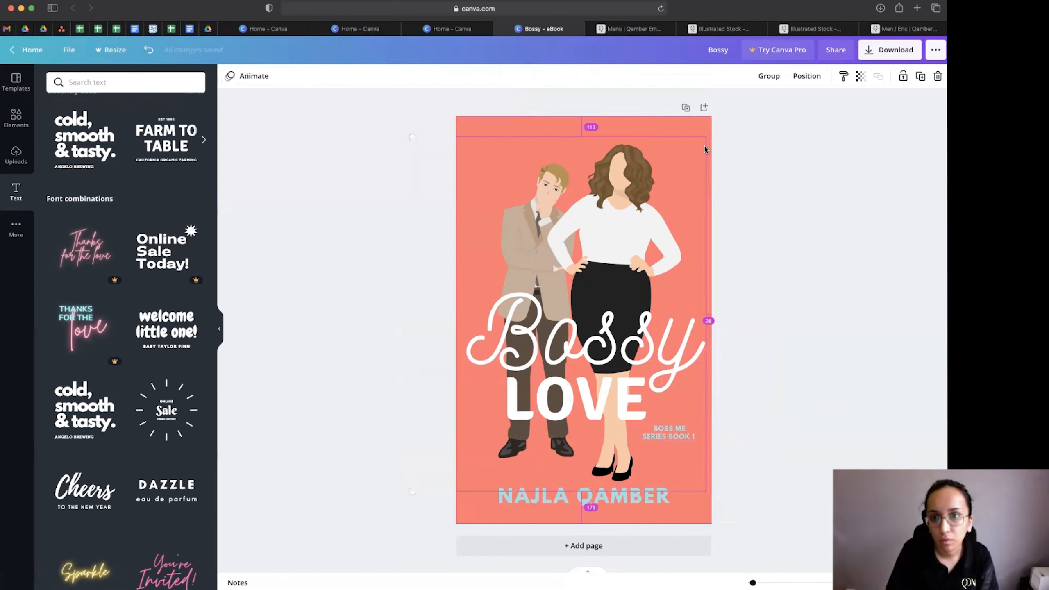
left_click_drag(703, 139, 729, 108)
left_click_drag(650, 173, 649, 172)
left_click_drag(713, 119, 701, 131)
left_click_drag(607, 201, 636, 212)
Nudge the series line slightly right and shift the woman slightly left toward the man
left_click(647, 505)
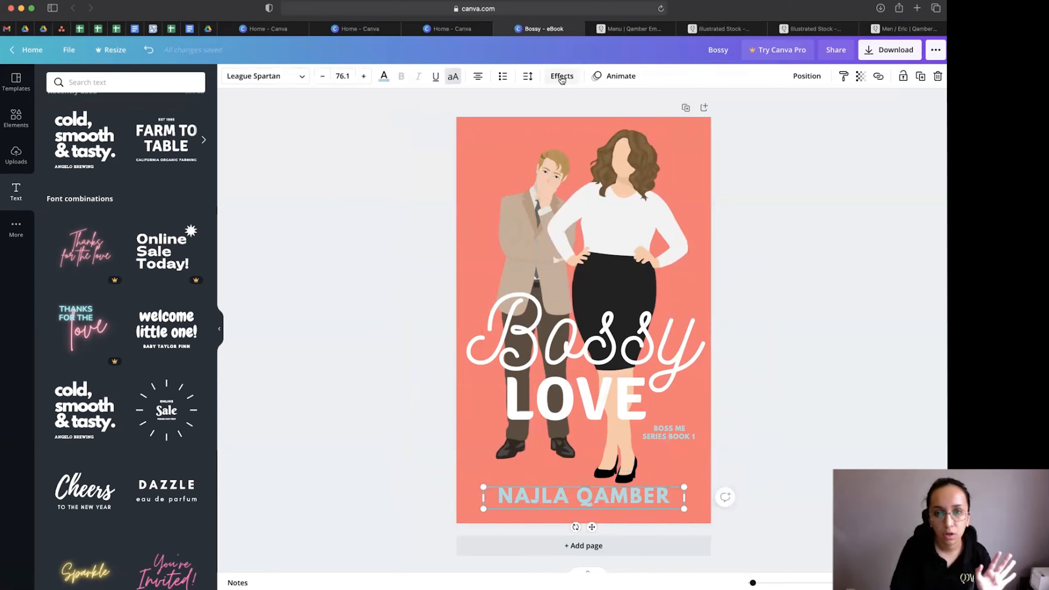
left_click_drag(632, 448, 686, 436)
left_click(769, 374)
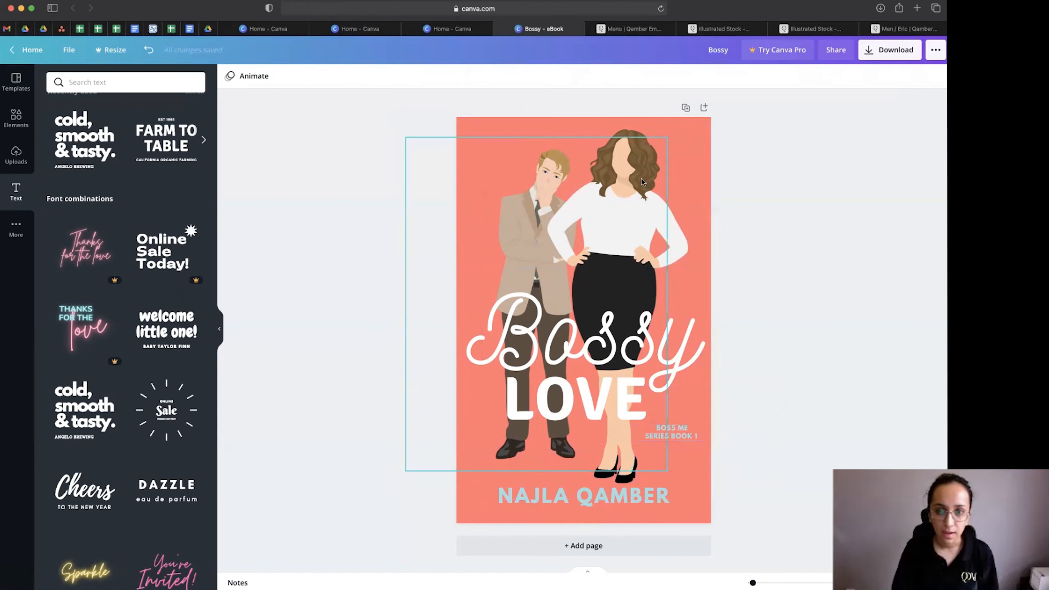
left_click_drag(664, 192, 663, 197)
Flip the man illustration horizontally and move him slightly up and to the right, behind the woman's arm
left_click(500, 193)
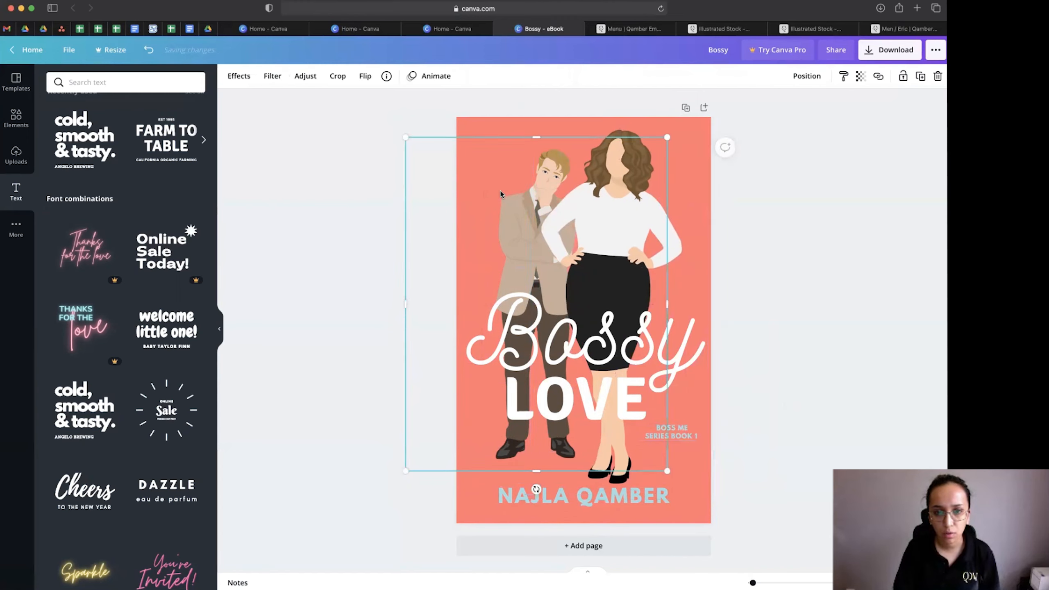
left_click(366, 82)
left_click(396, 102)
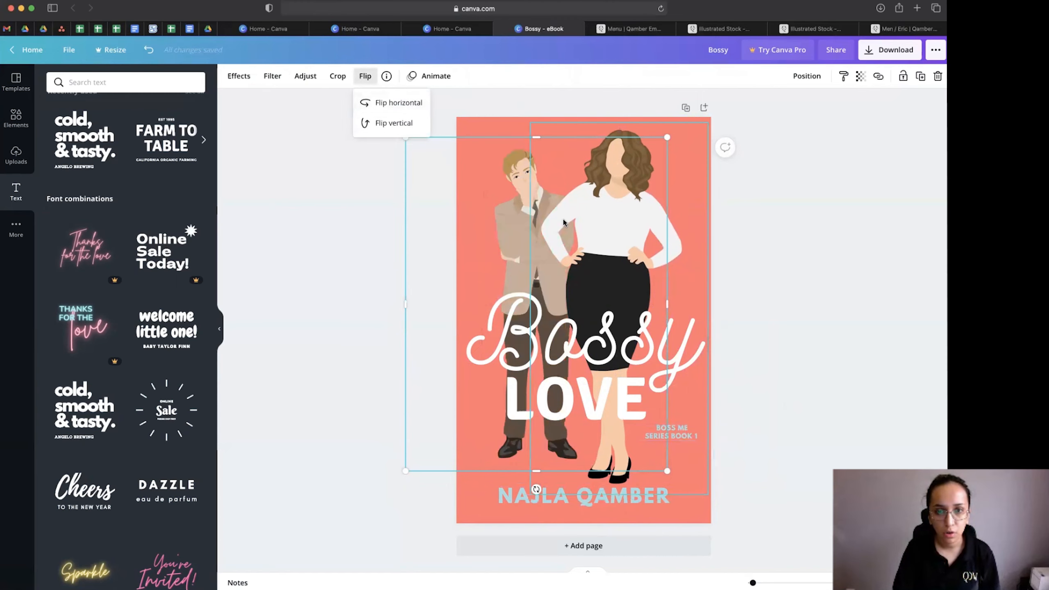
left_click_drag(505, 225, 507, 219)
left_click(775, 270)
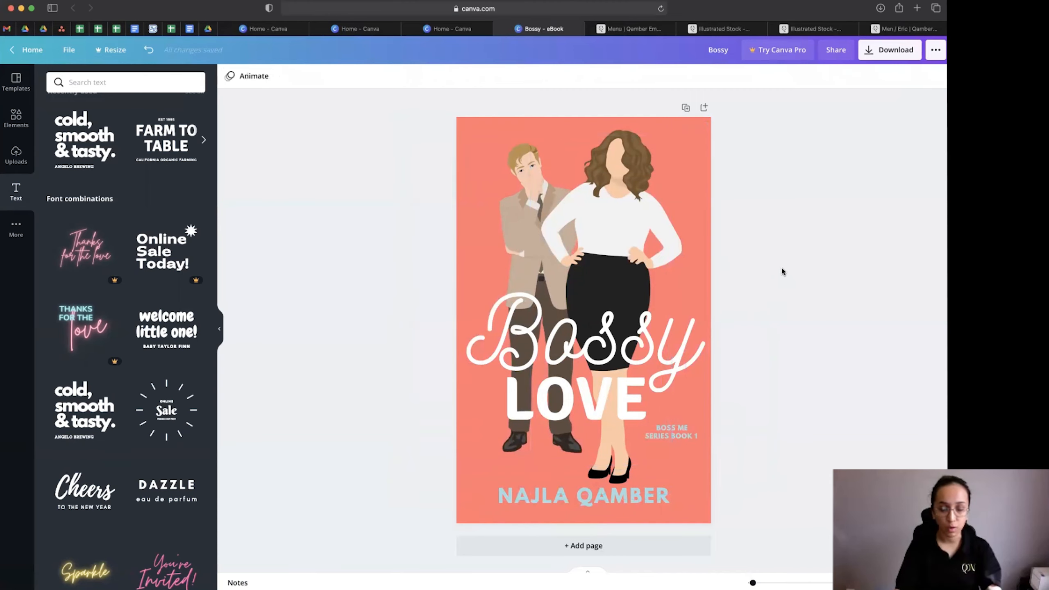